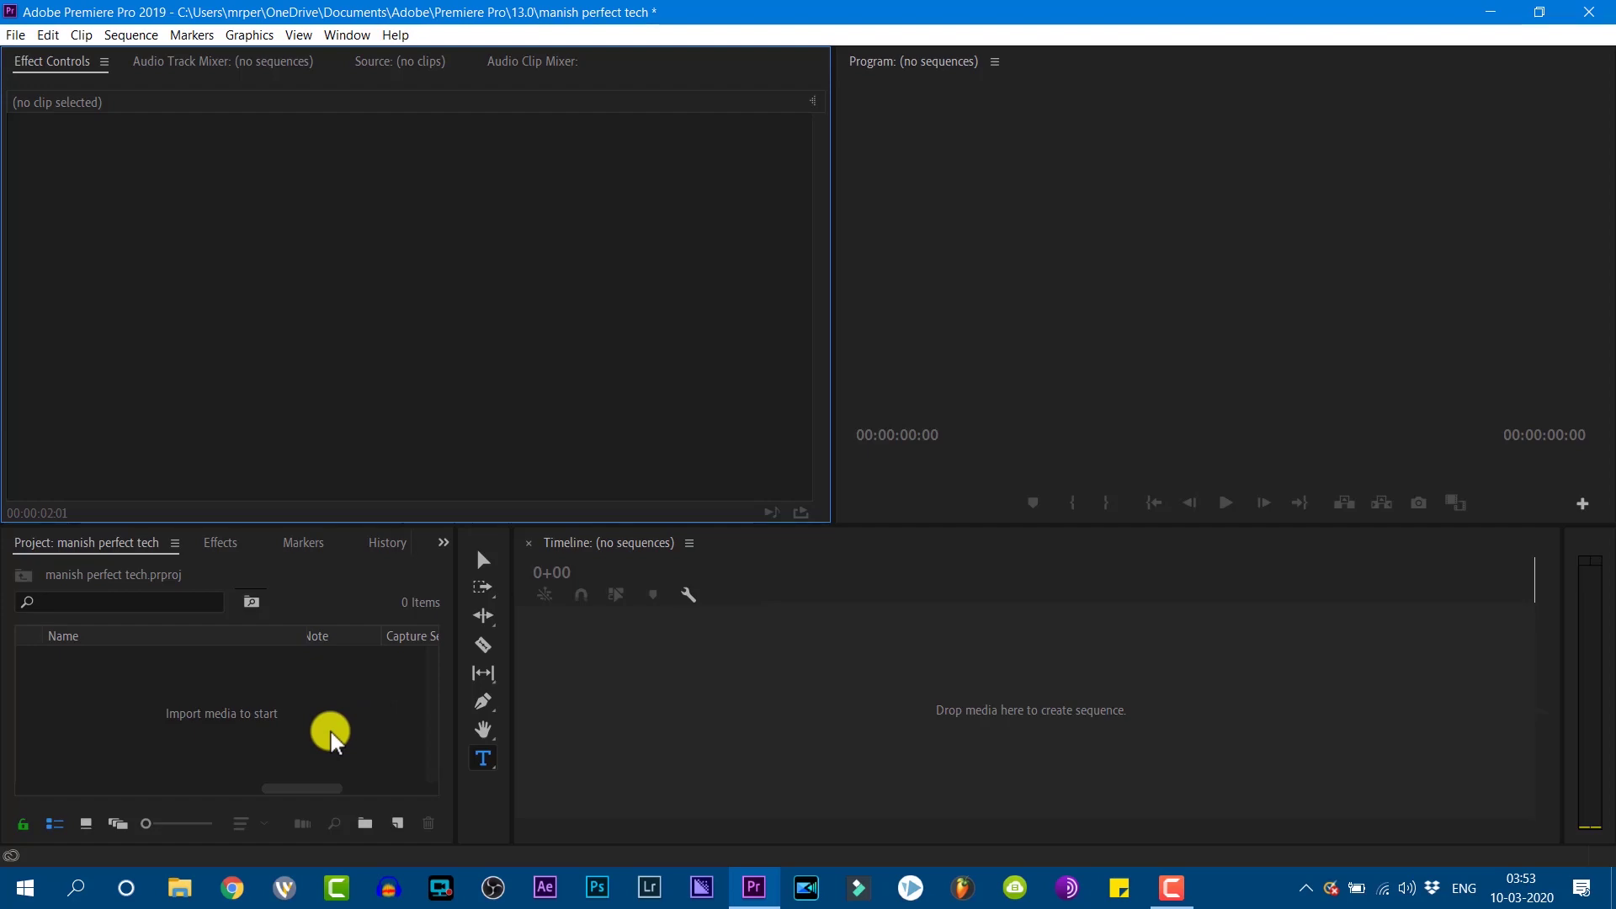
Step: Import all six videos from the inspation videos folder into the project
double_click(225, 719)
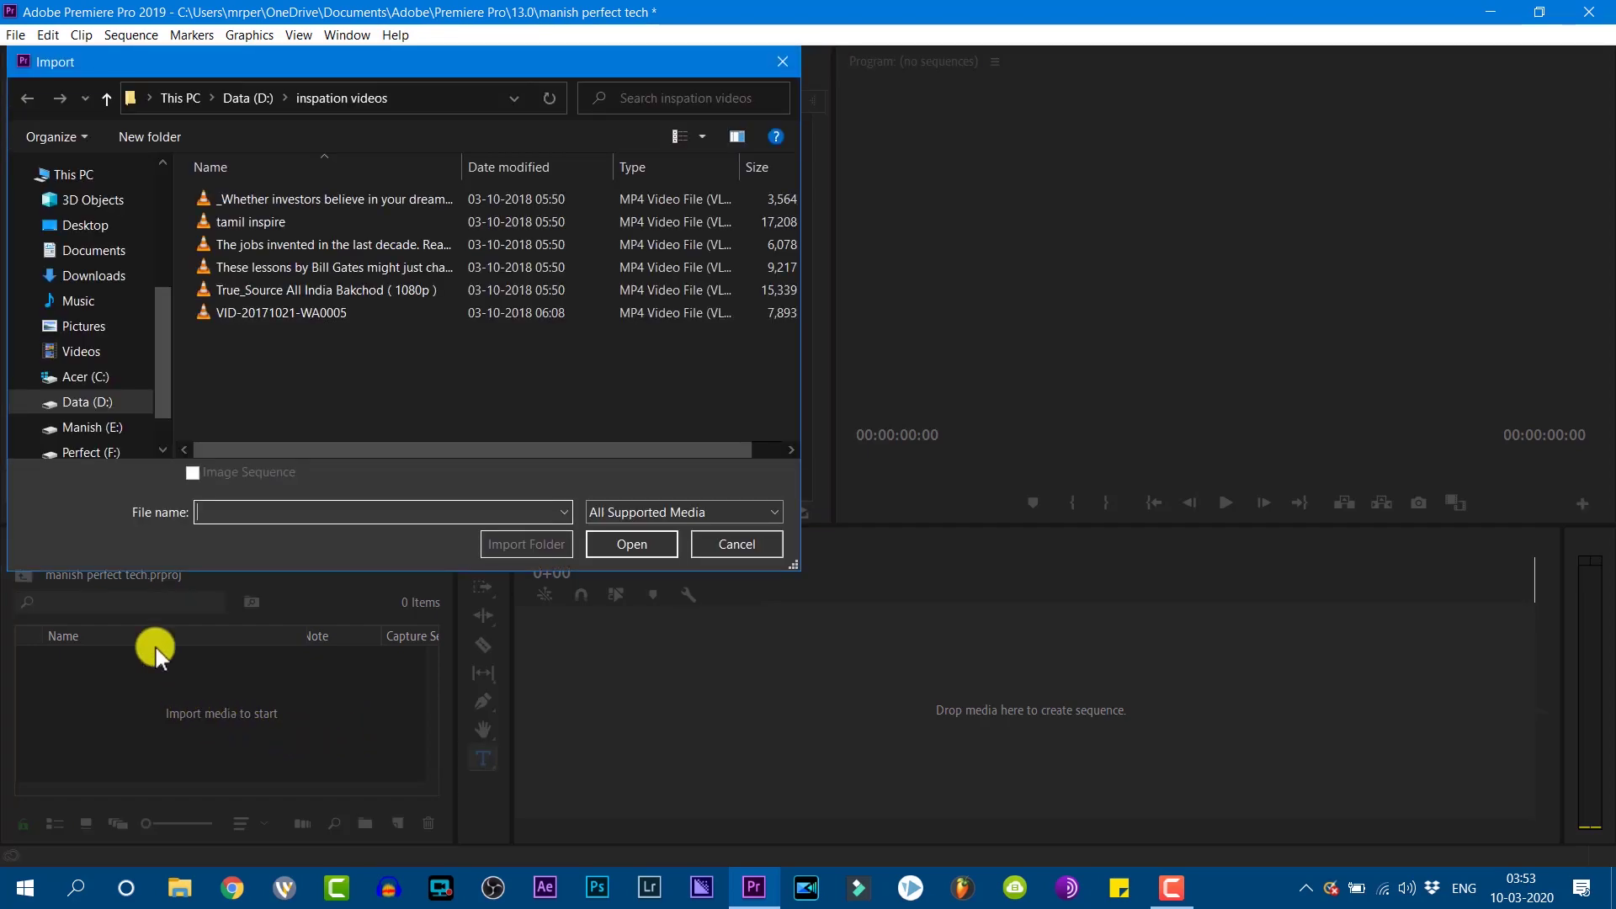
key("ctrl+a")
key("Return")
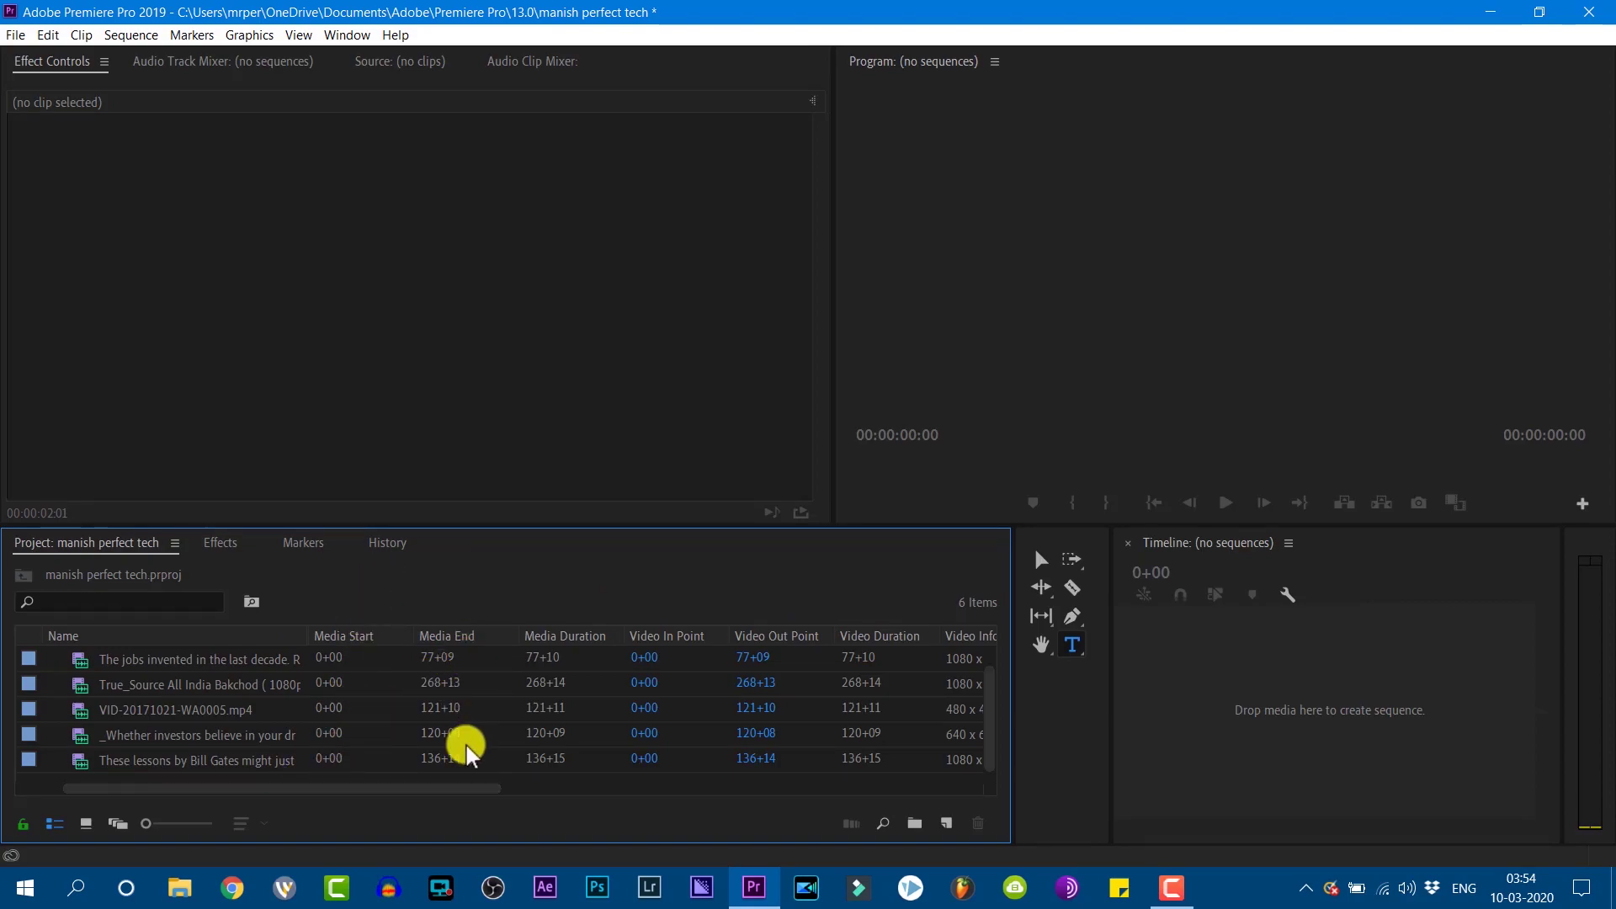
Step: Resize the Project panel, widening it beside the tools strip
left_click_drag(463, 788, 650, 800)
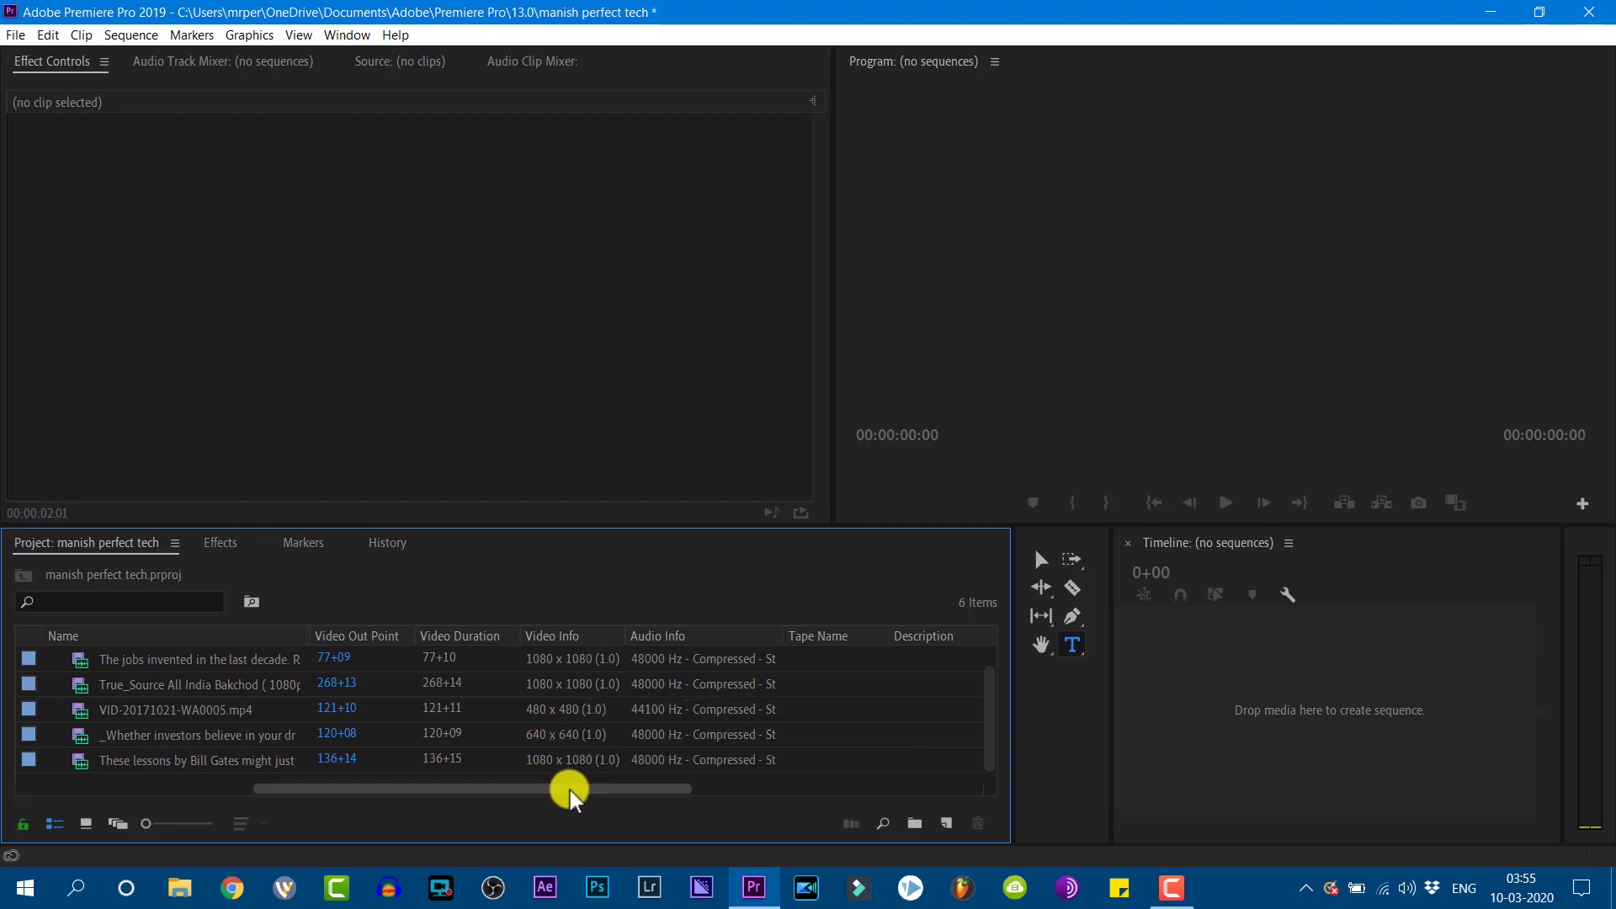
left_click_drag(559, 790, 315, 777)
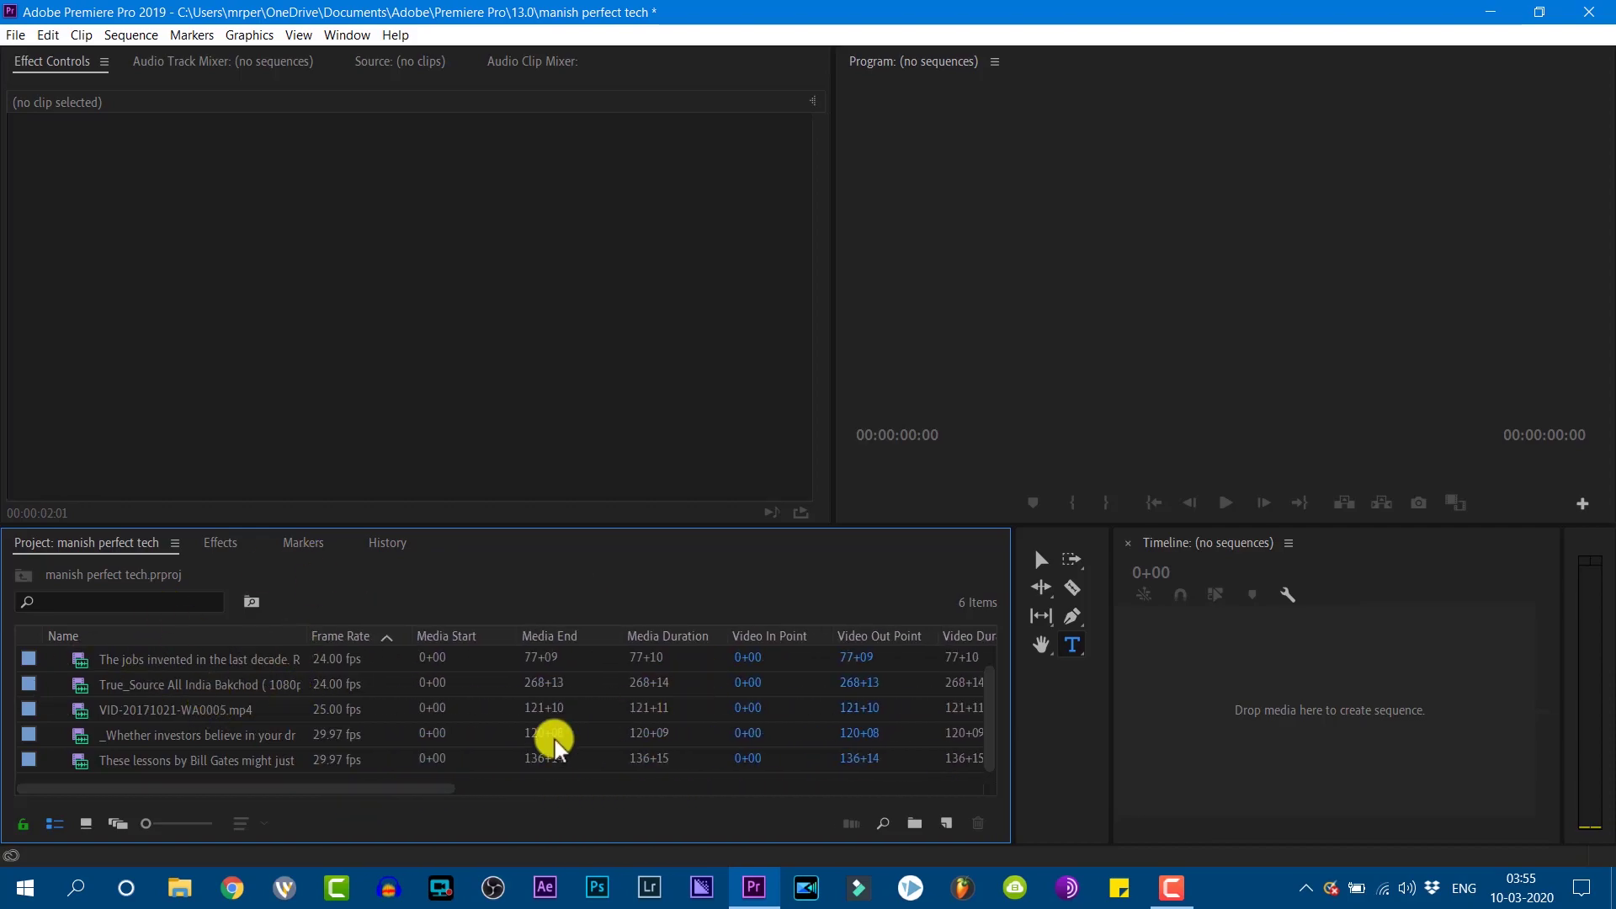
left_click_drag(404, 791, 644, 787)
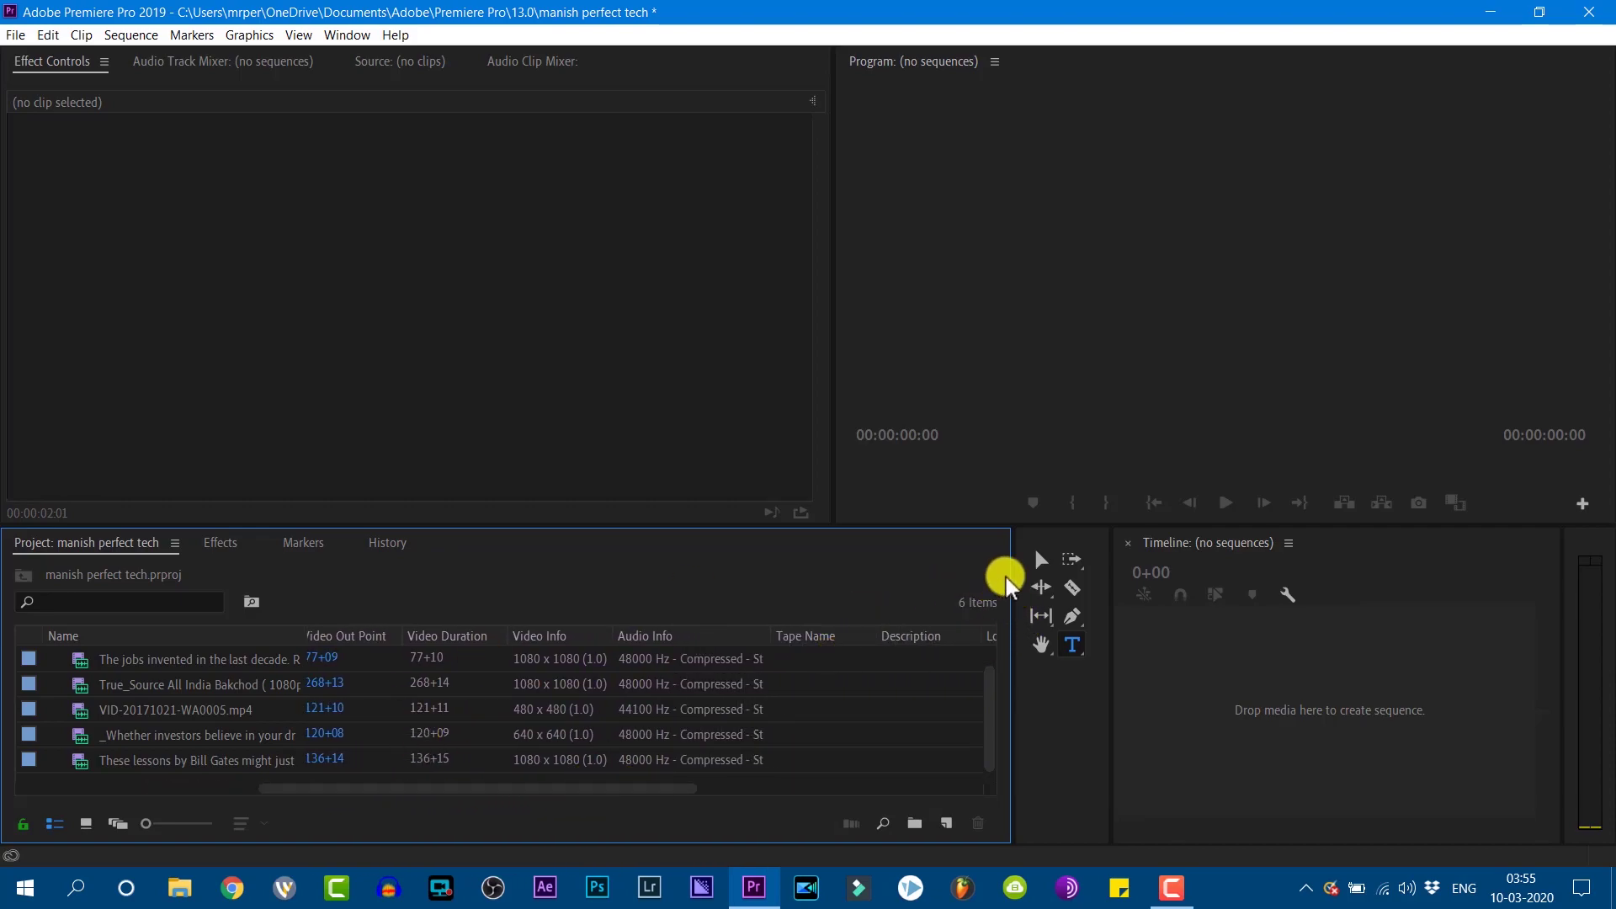
left_click_drag(1012, 577, 341, 643)
left_click_drag(1112, 627, 429, 679)
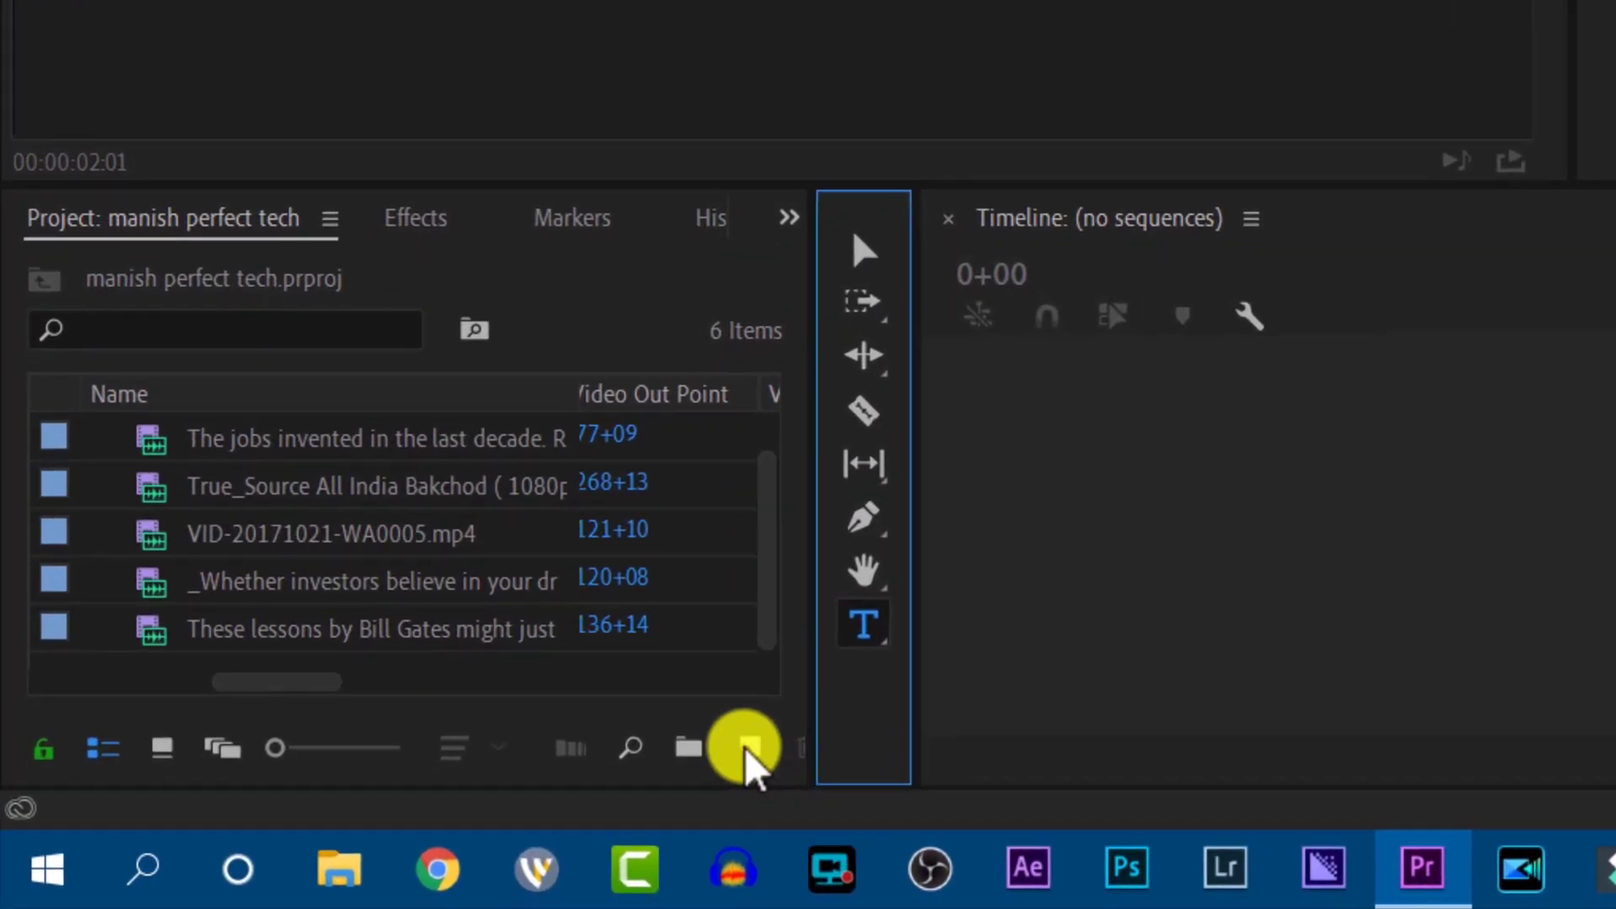
Step: Create Sequence 04 from the custom Youtube preset (1920x1080, 23.976 fps) after previewing DSLR 1080p24
left_click(744, 746)
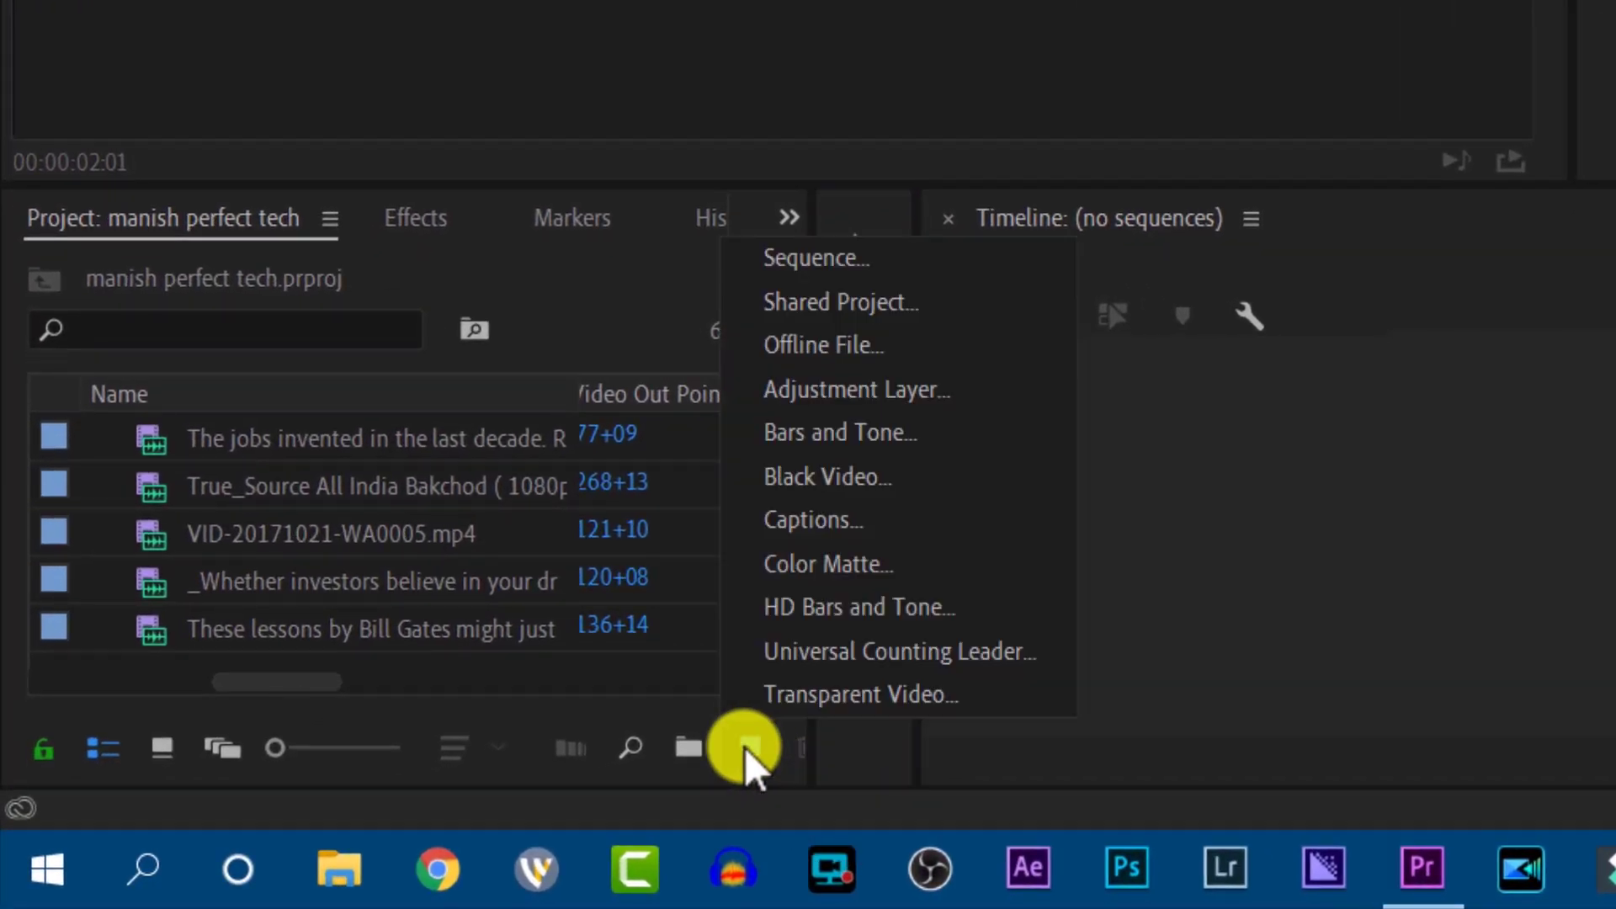
left_click(604, 436)
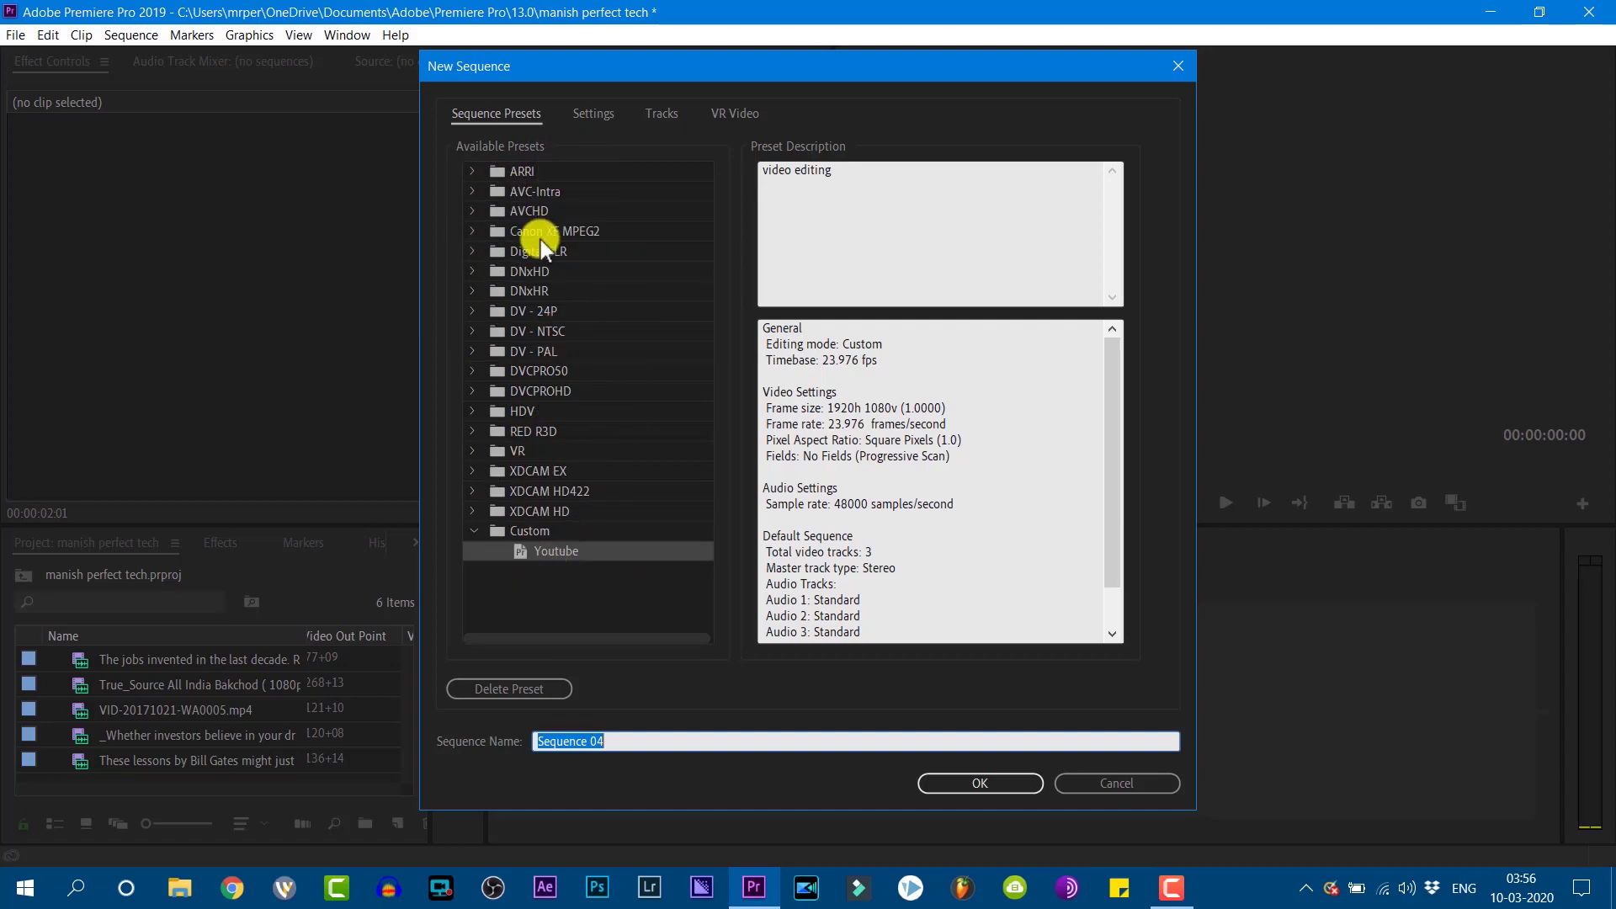
left_click(472, 251)
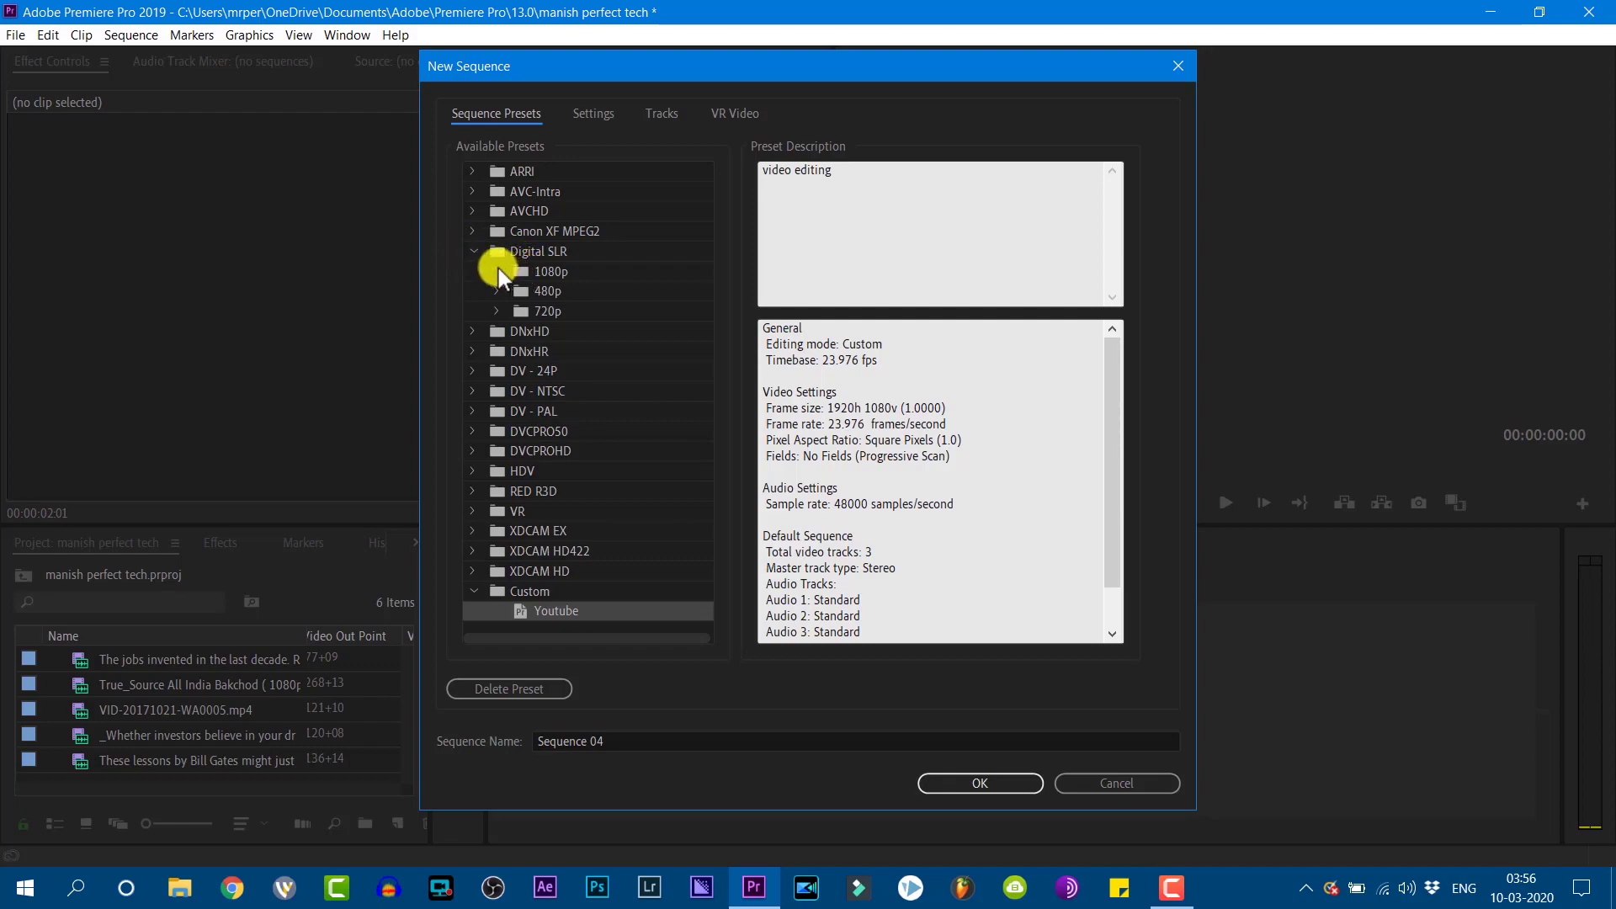
left_click(497, 271)
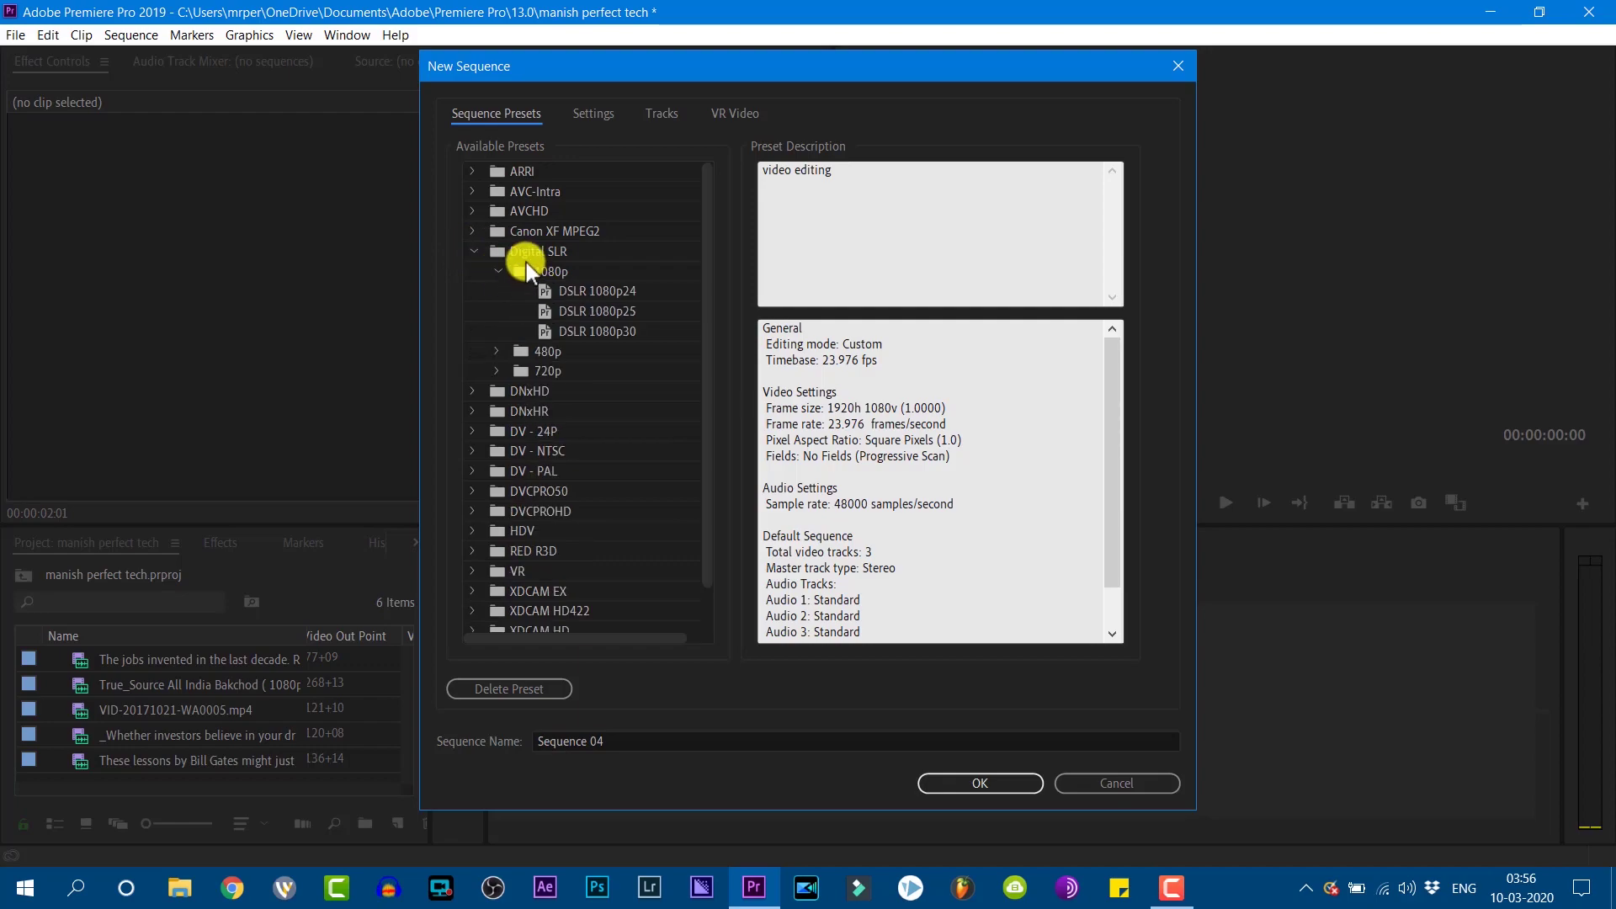
left_click(592, 291)
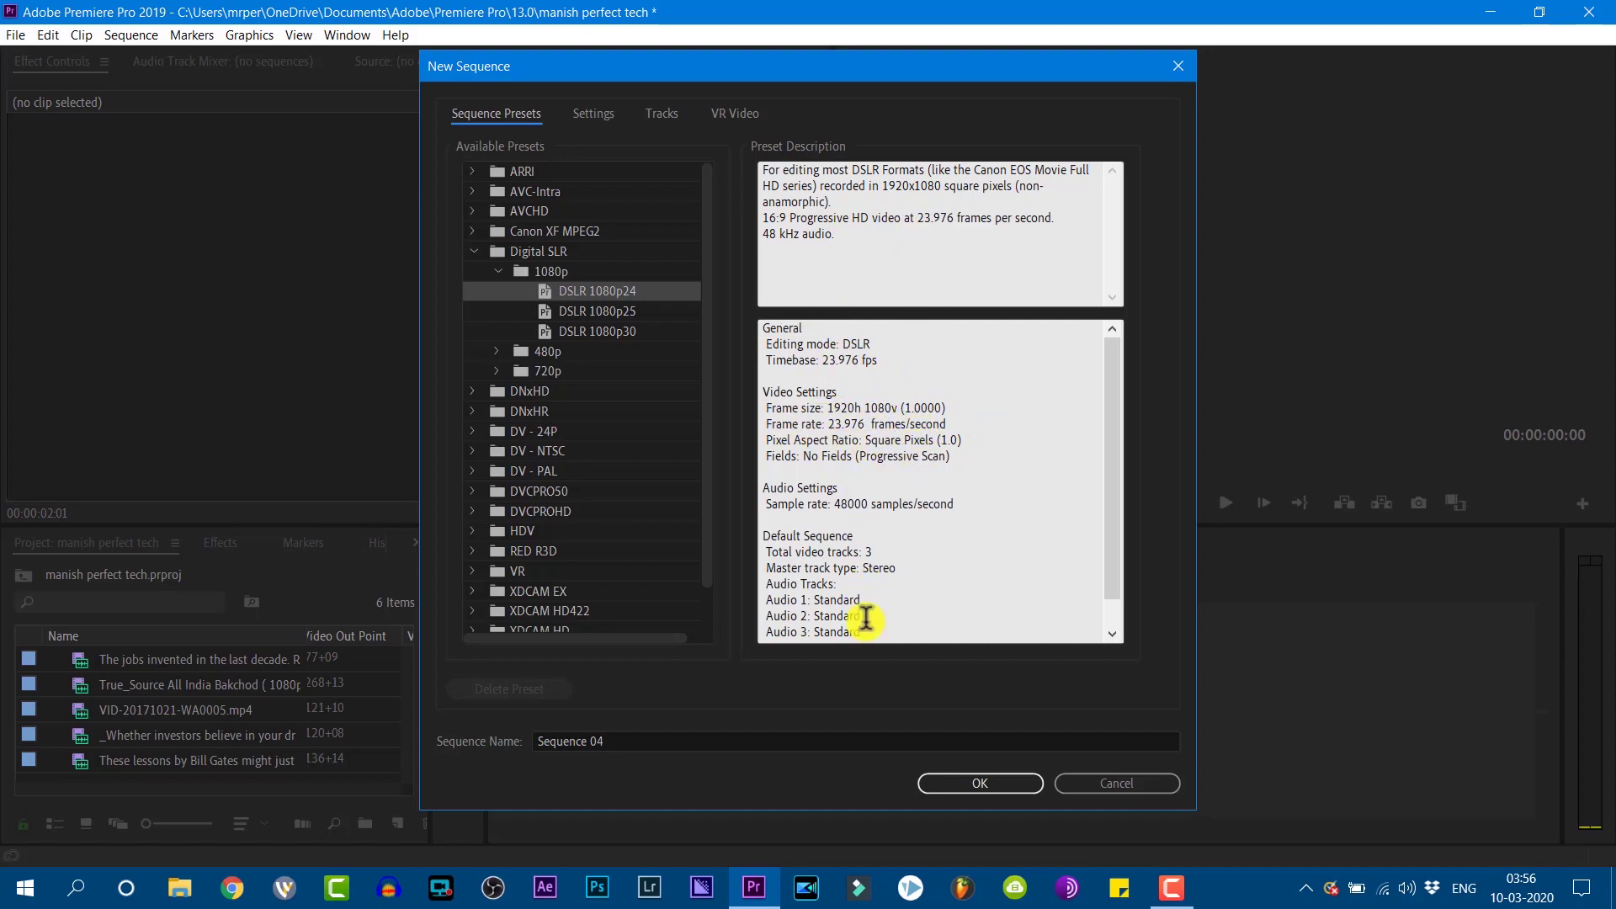
left_click(473, 250)
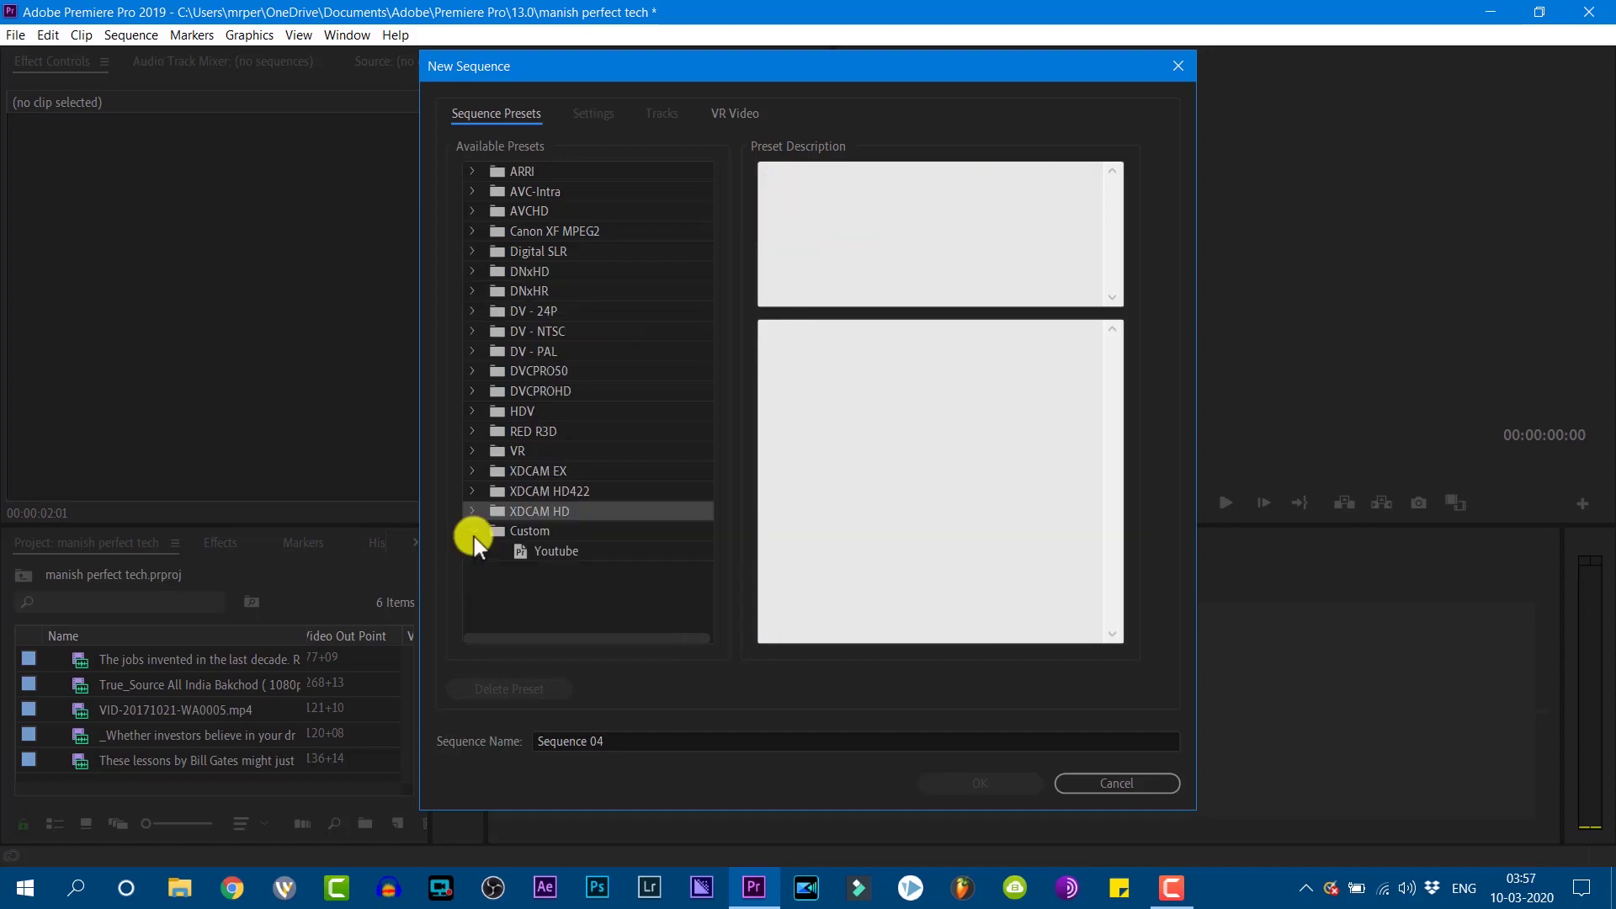
left_click(550, 554)
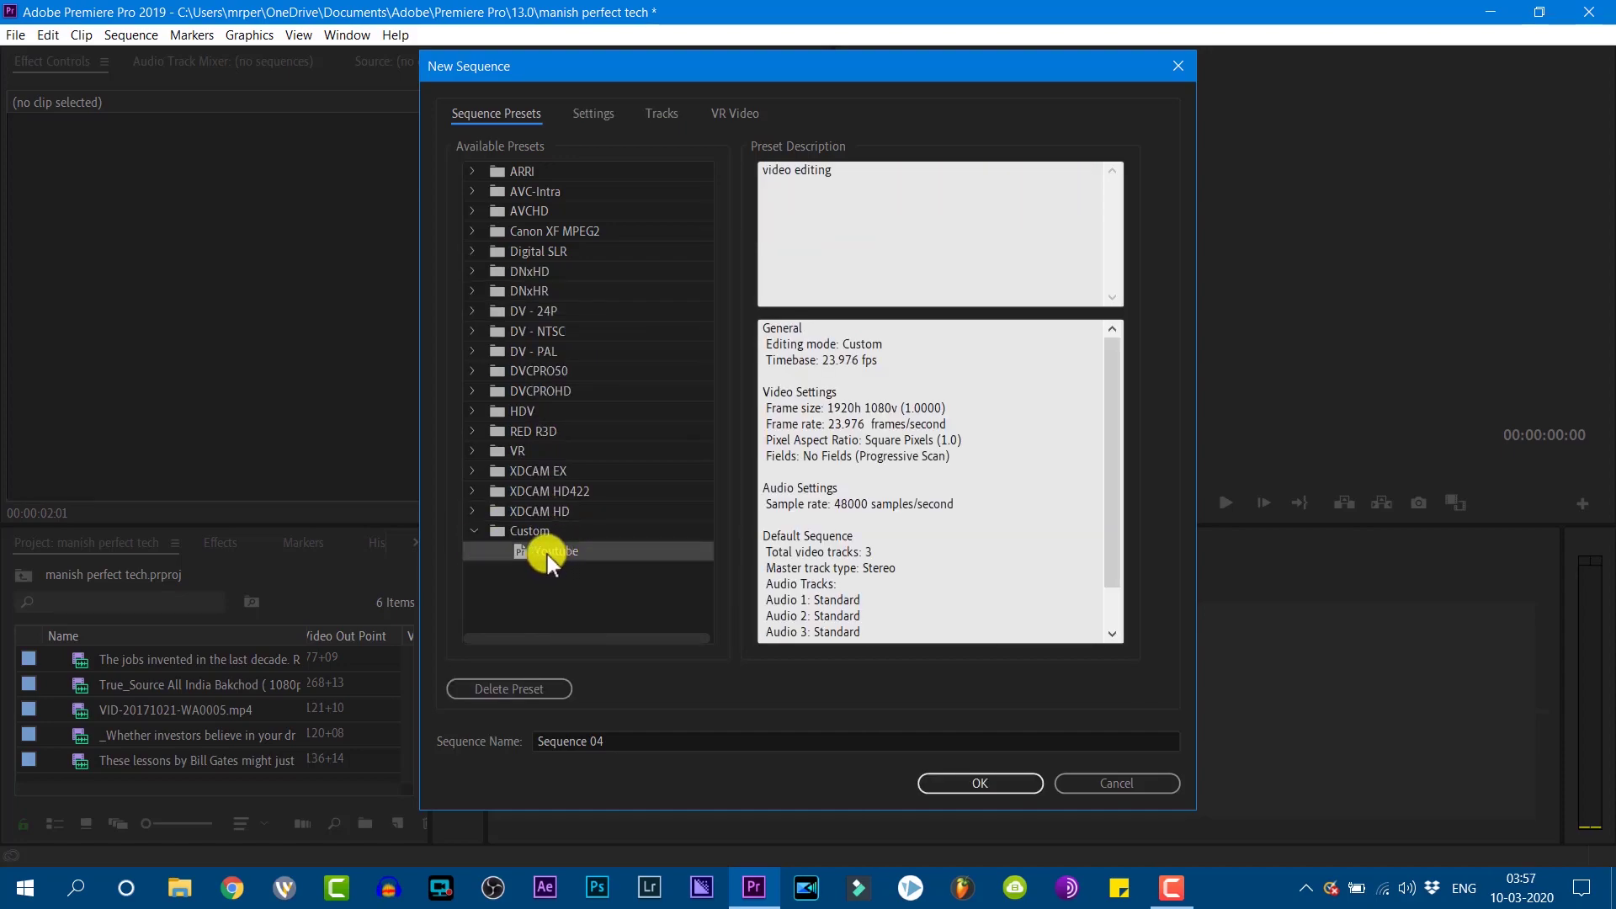
left_click(966, 792)
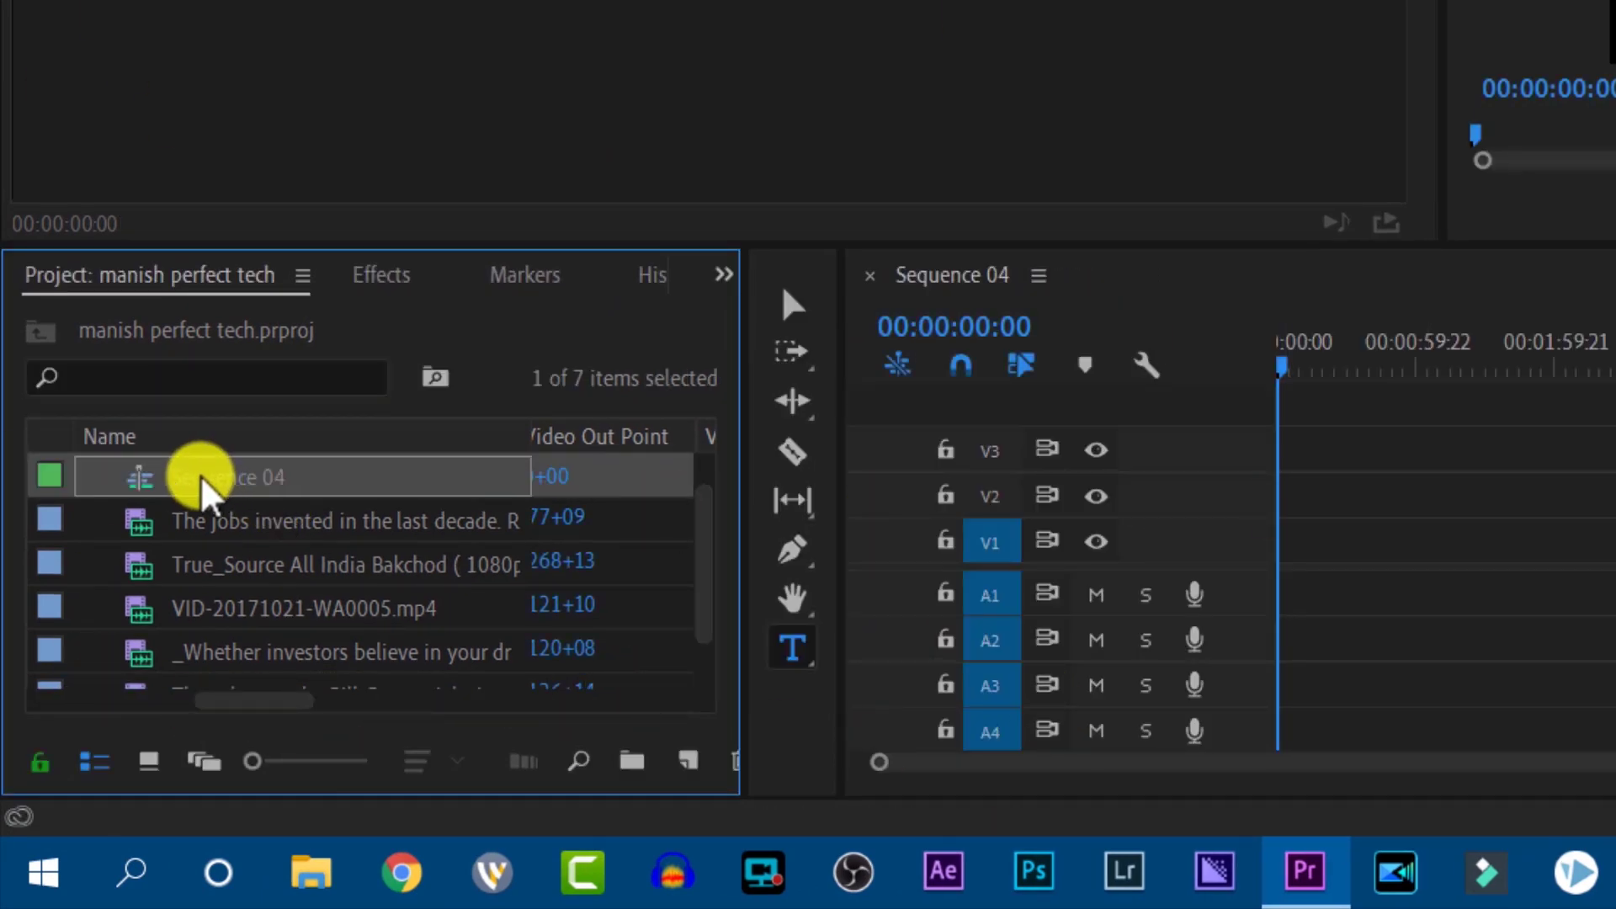
Step: Widen the Project panel and scroll to show the Video Info and Audio Info columns
left_click_drag(271, 710, 336, 711)
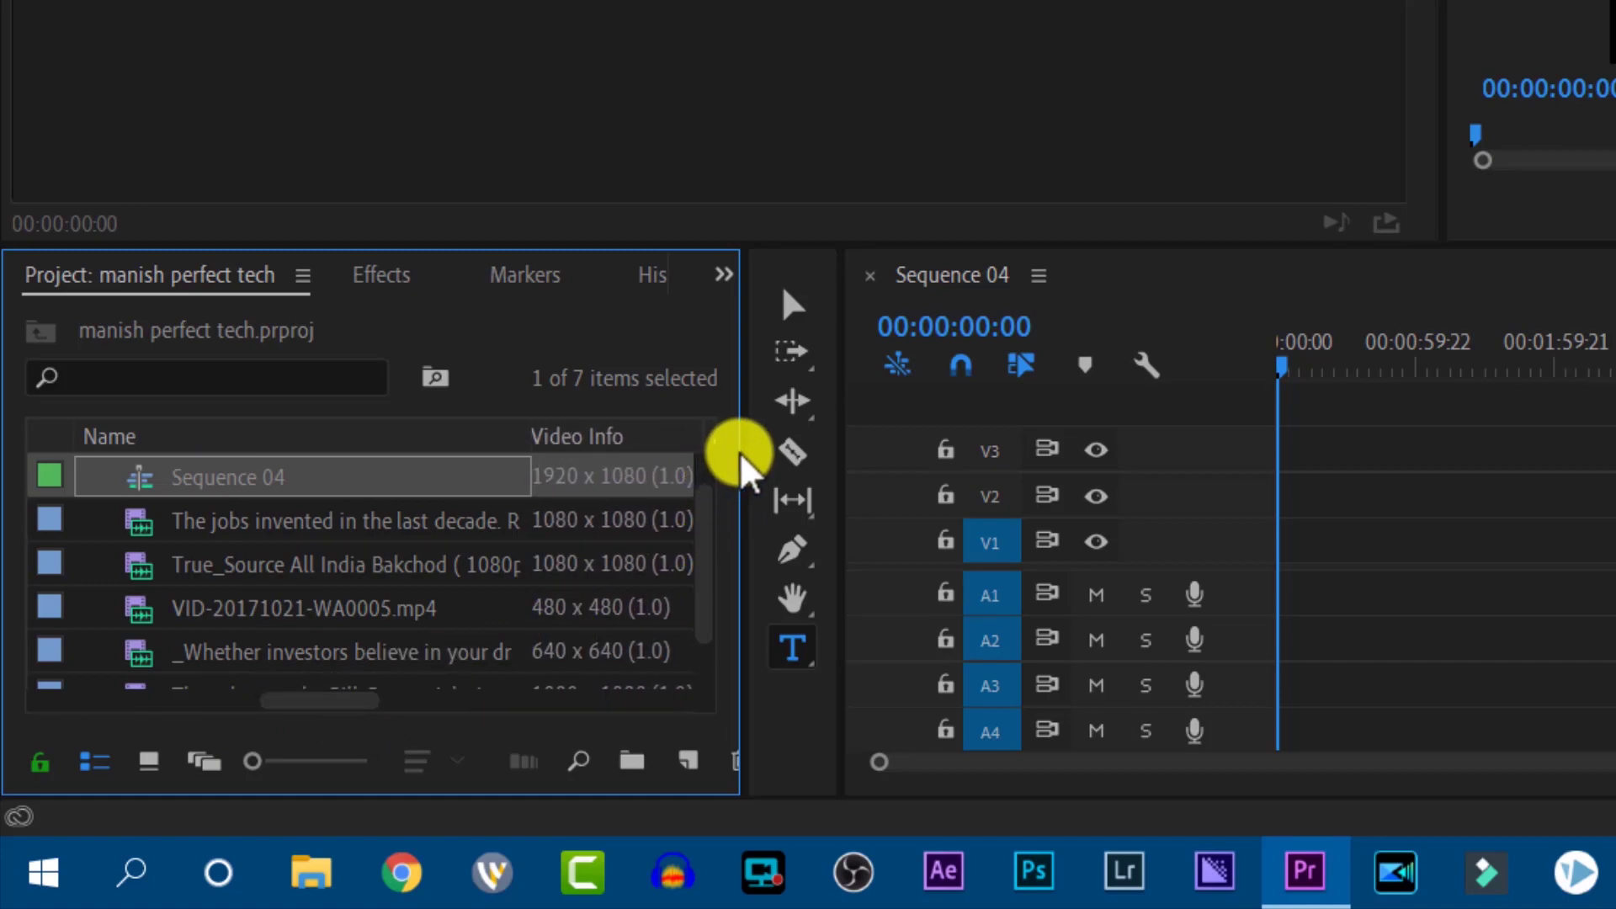
left_click_drag(740, 454, 913, 455)
left_click(964, 452)
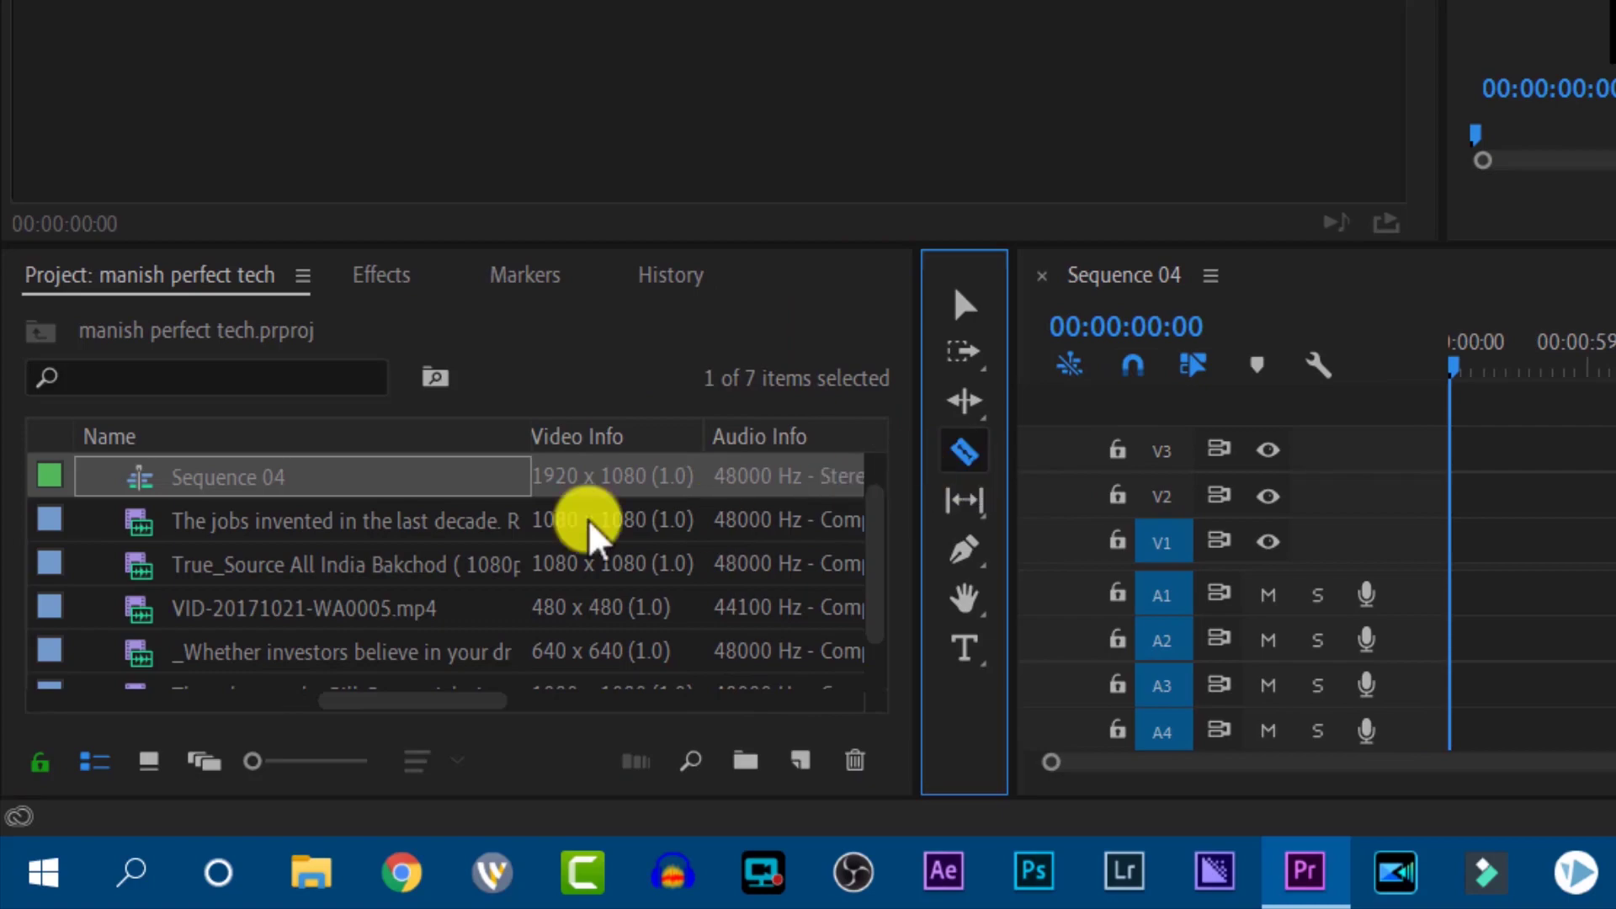
left_click(380, 706)
left_click_drag(381, 705, 419, 686)
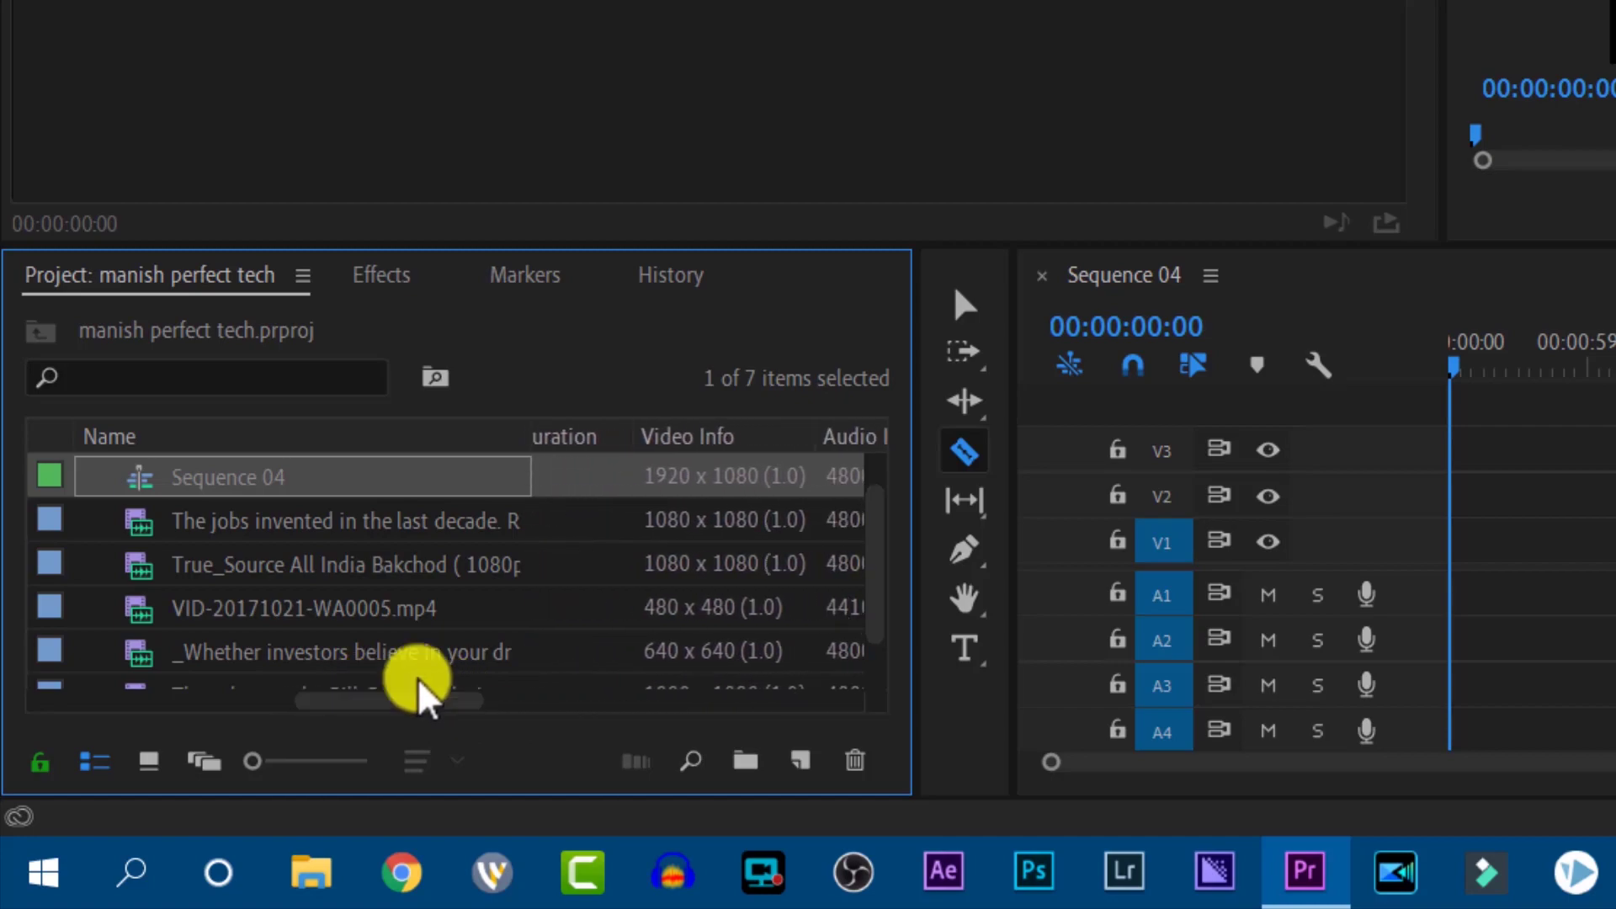
Step: Compare the jobs invented clip's info with Sequence 04, then return to the Selection tool
left_click(676, 526)
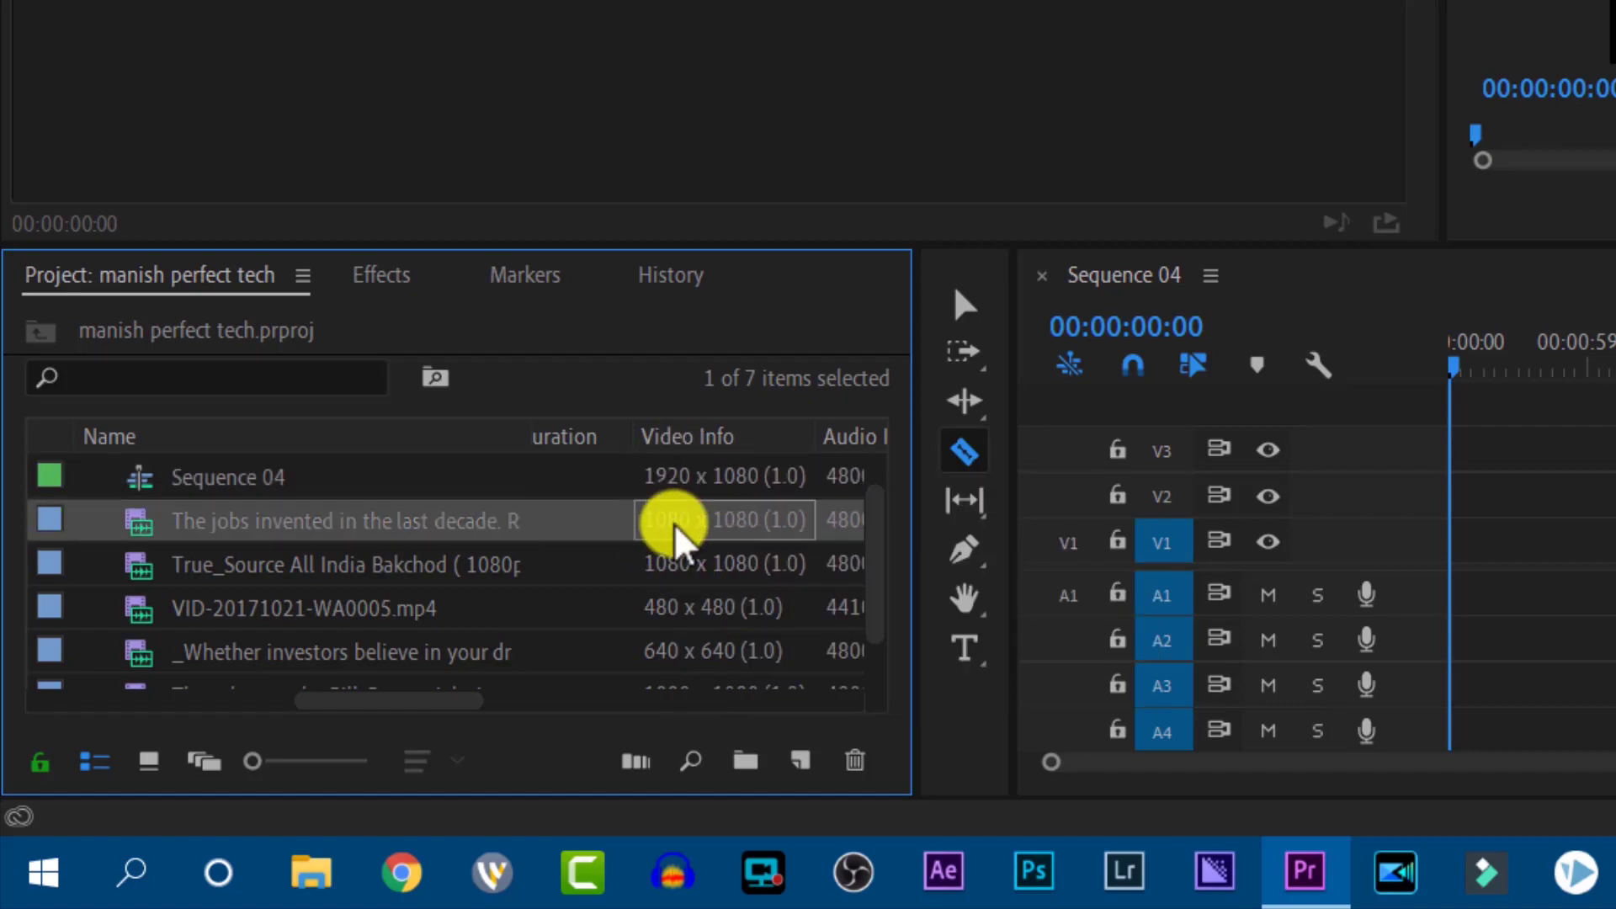
left_click(669, 484)
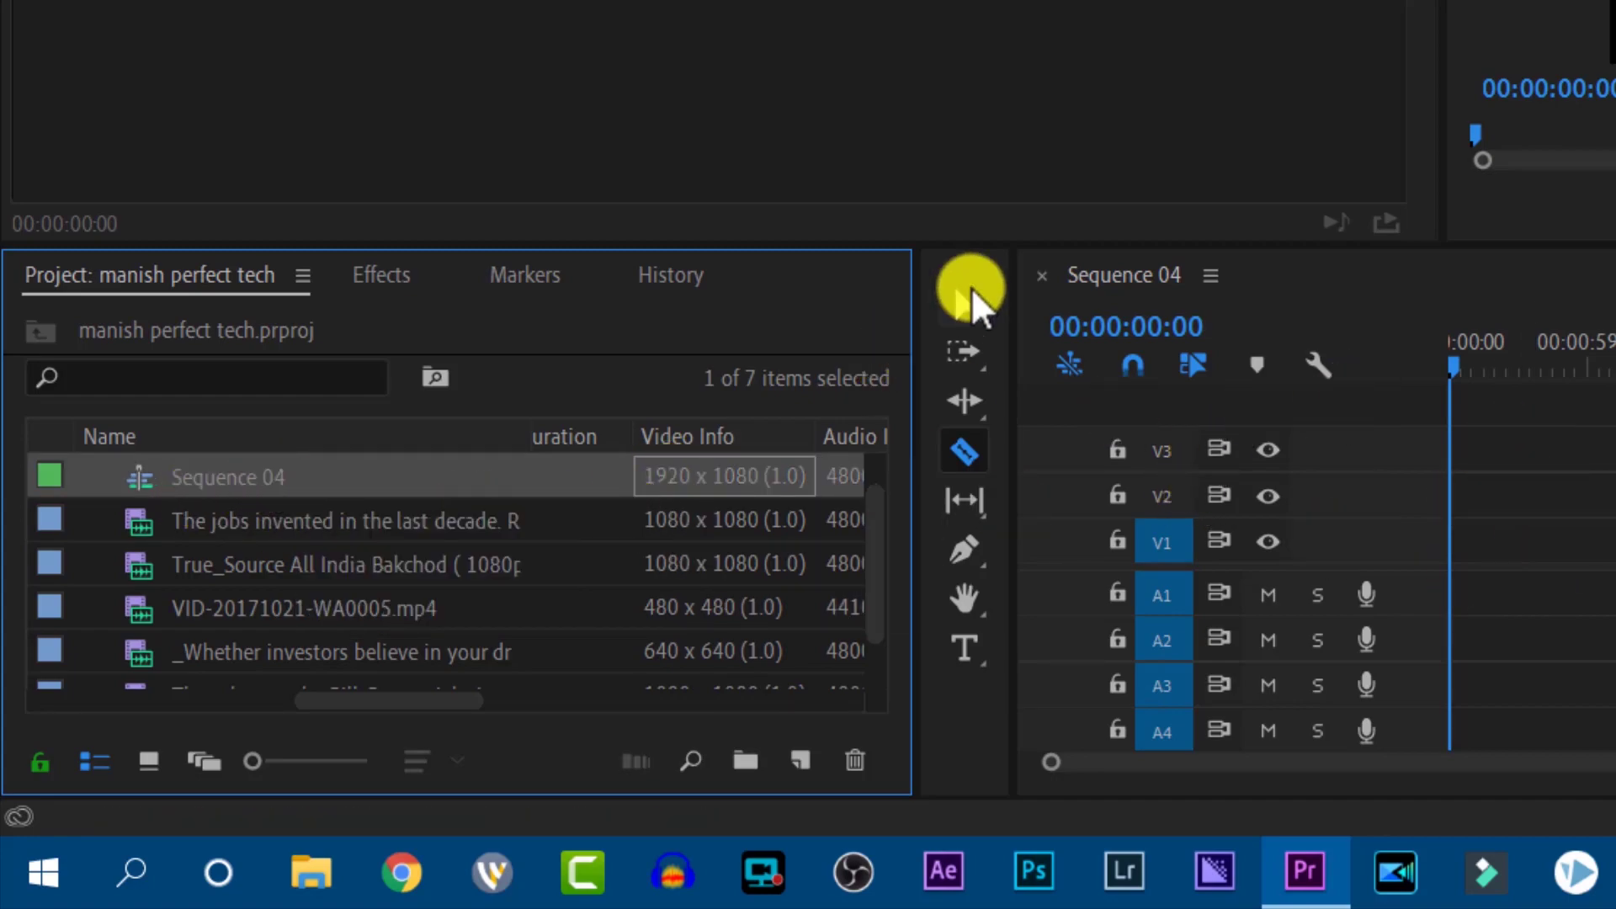
left_click(960, 295)
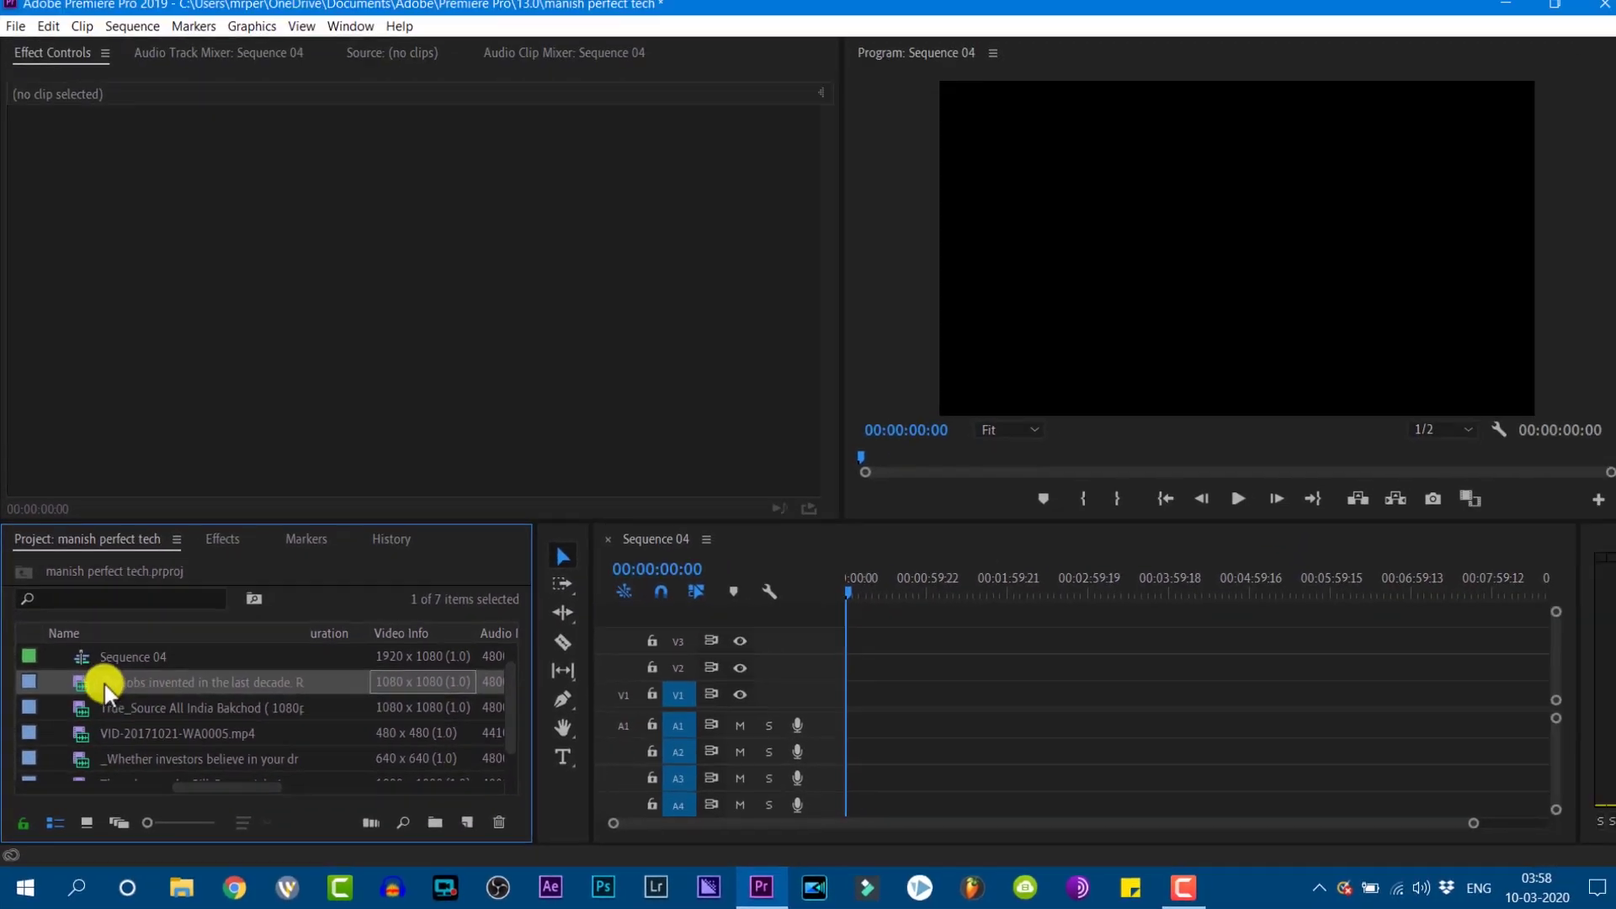
Step: Load the jobs invented clip in the Source Monitor and drag it onto the Sequence 04 tracks
left_click(140, 528)
double_click(87, 688)
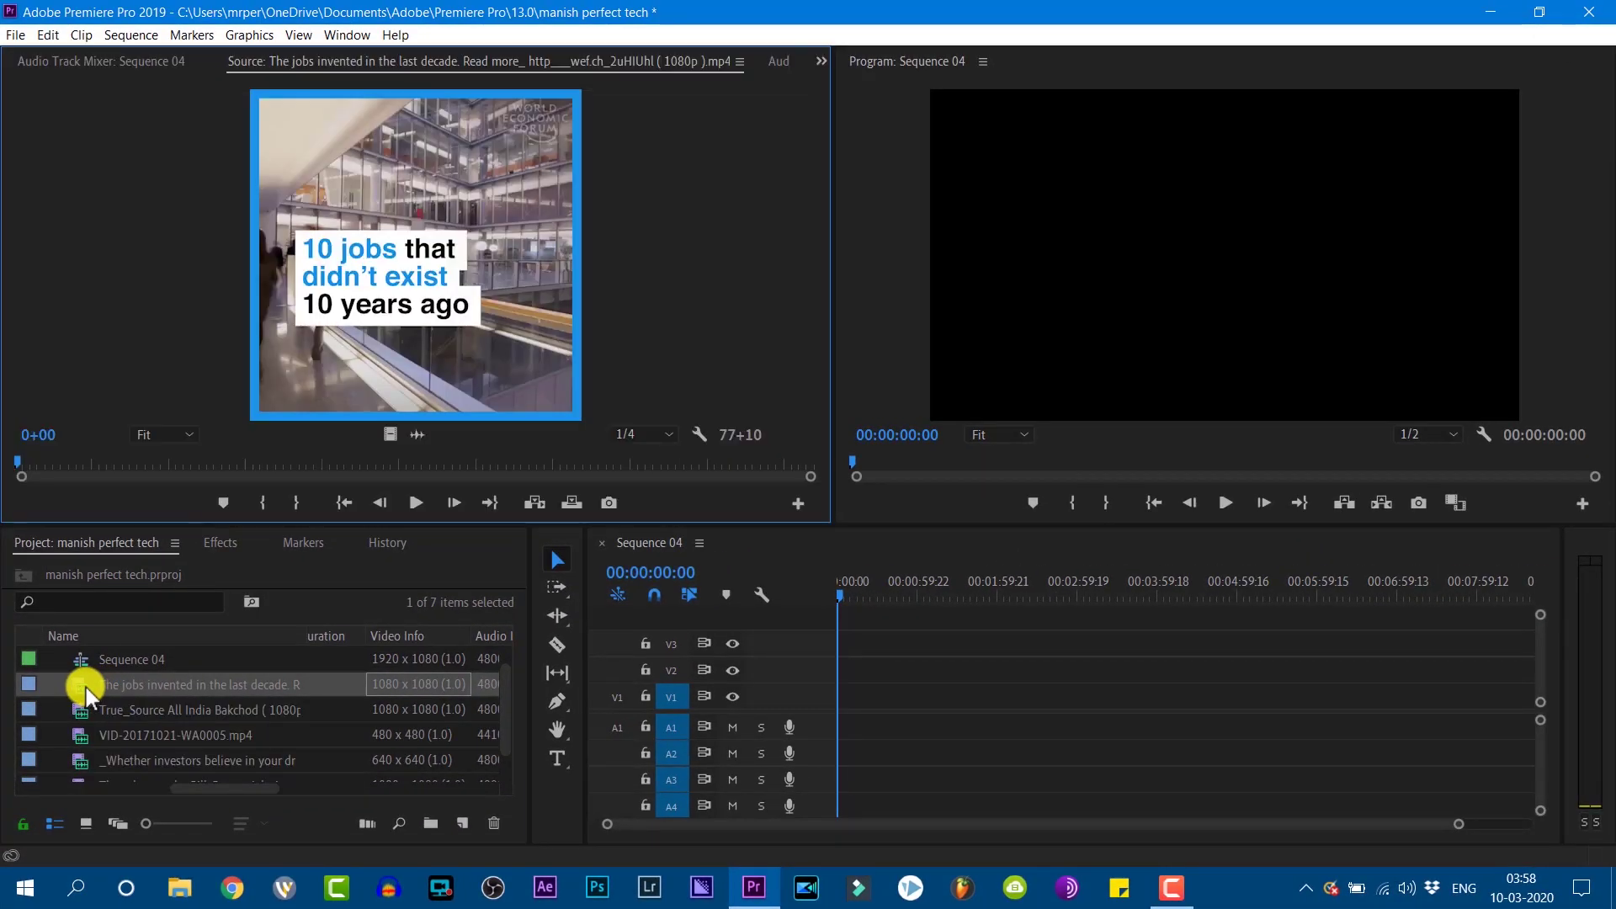
left_click_drag(382, 307, 852, 681)
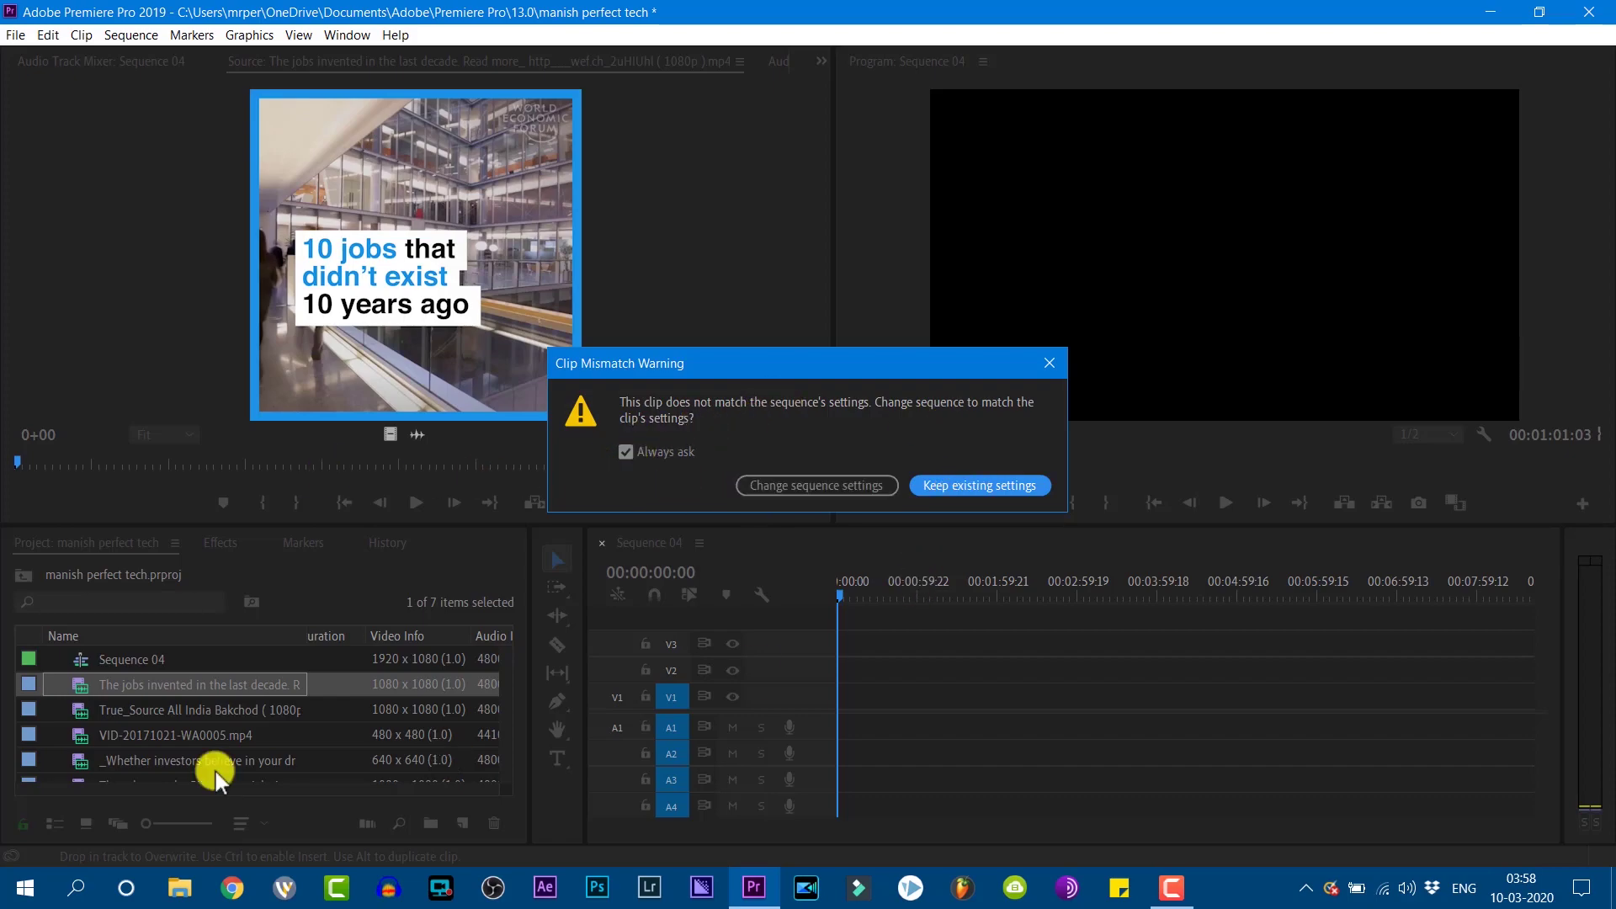
Step: Keep the existing sequence settings, then delete the misplaced jobs clip from the timeline
left_click(962, 487)
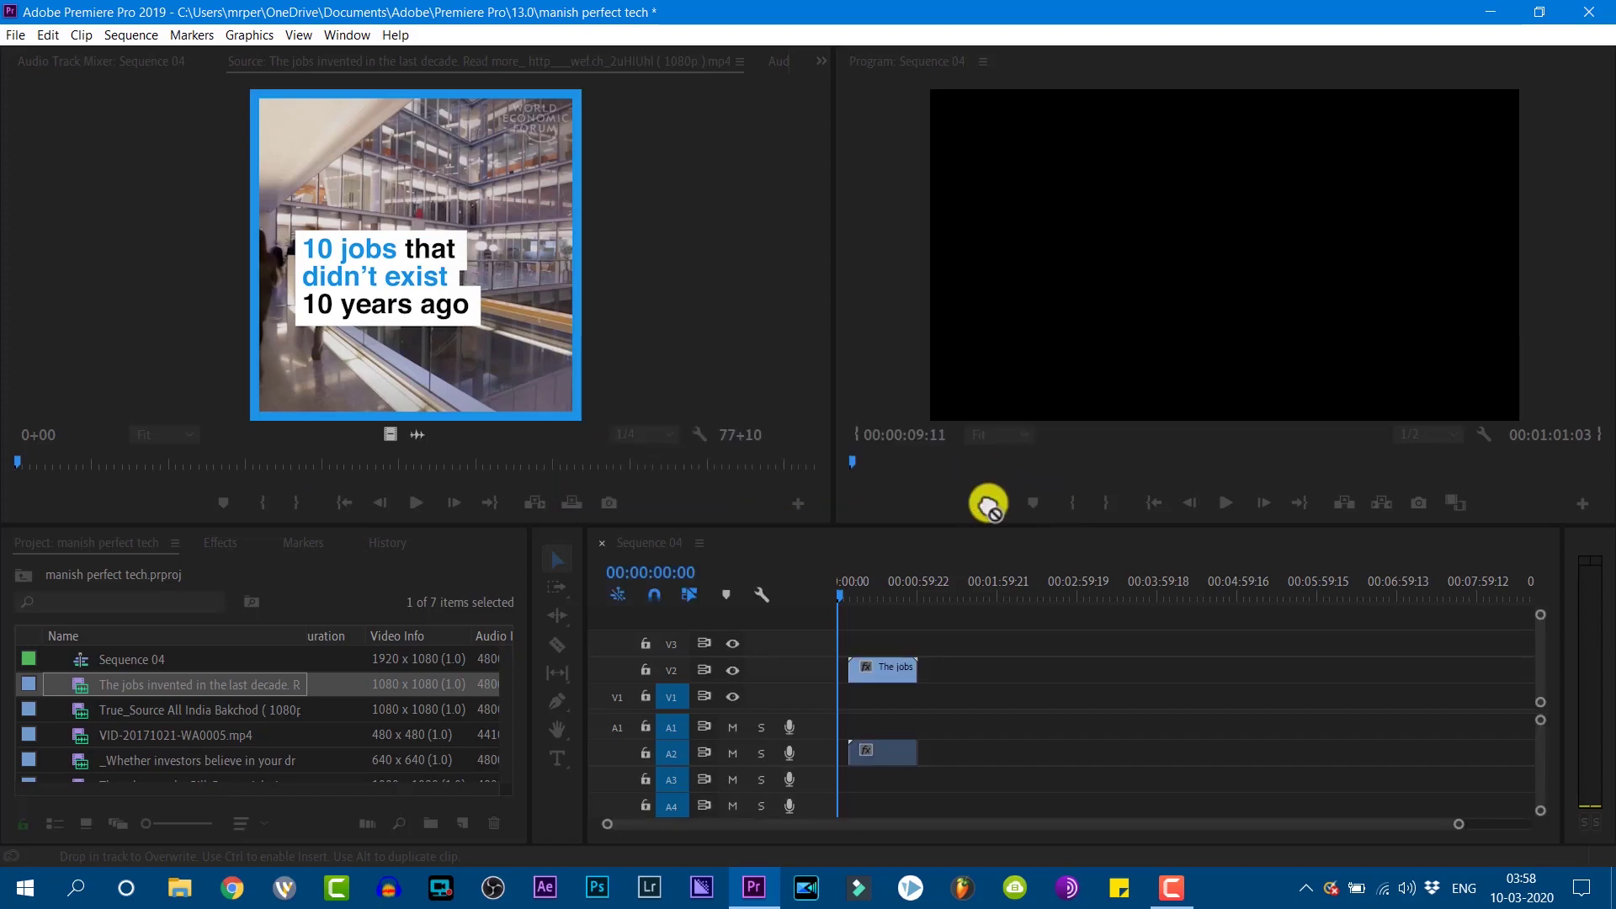
left_click(884, 683)
key("Delete")
Step: Drop the jobs clip onto V1/A1, letting the sequence match the clip's settings
left_click_drag(373, 310, 835, 660)
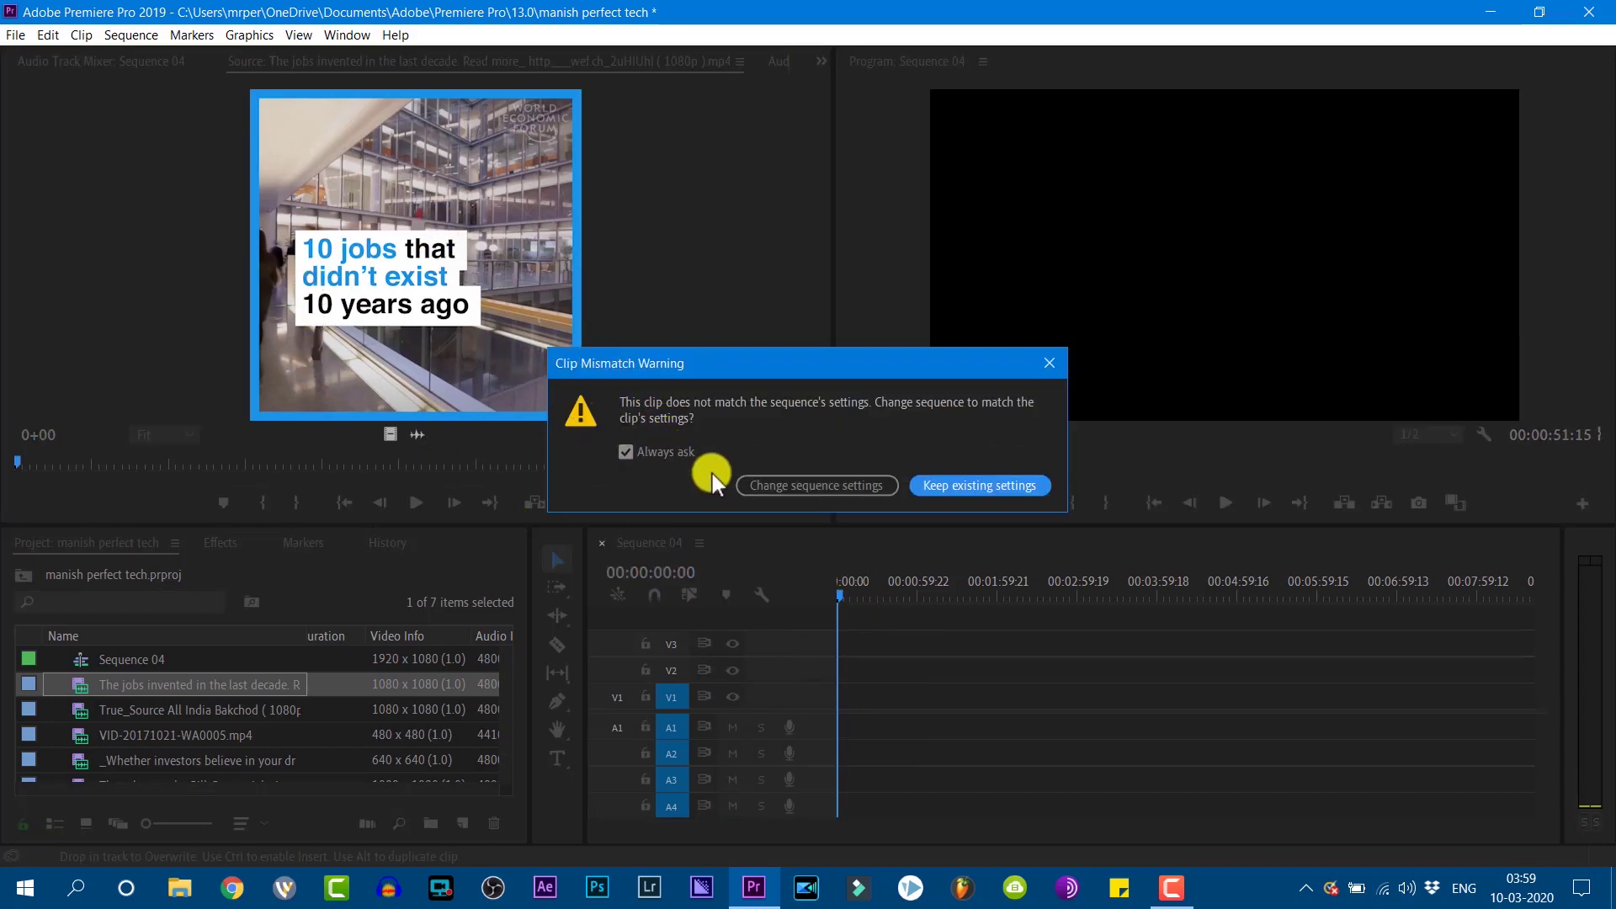
left_click(776, 484)
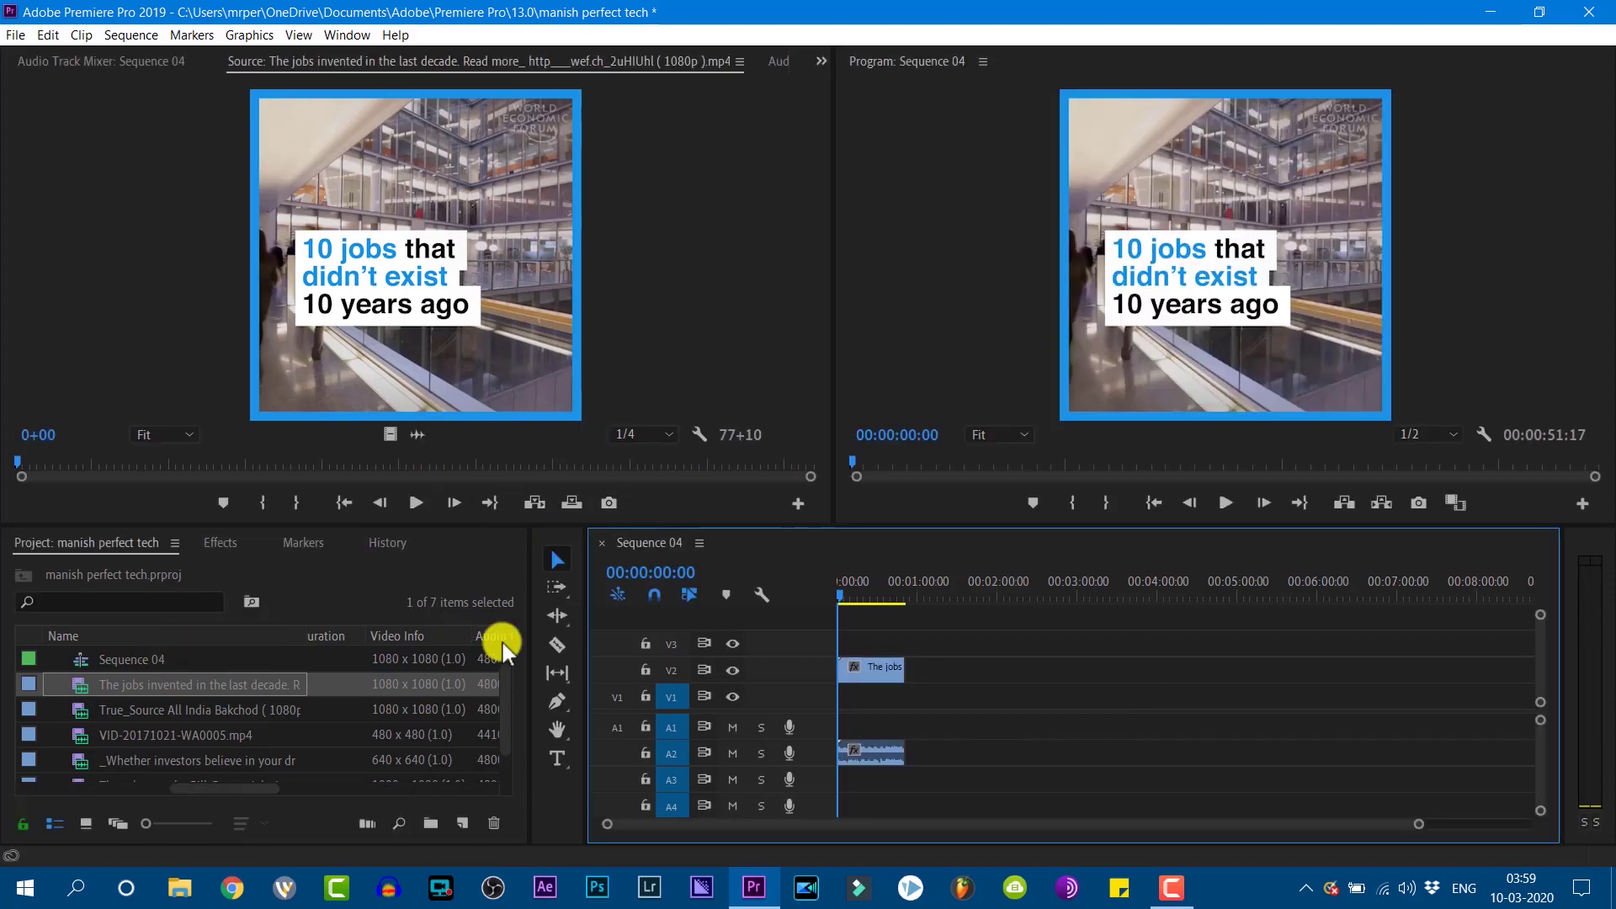
left_click(236, 656)
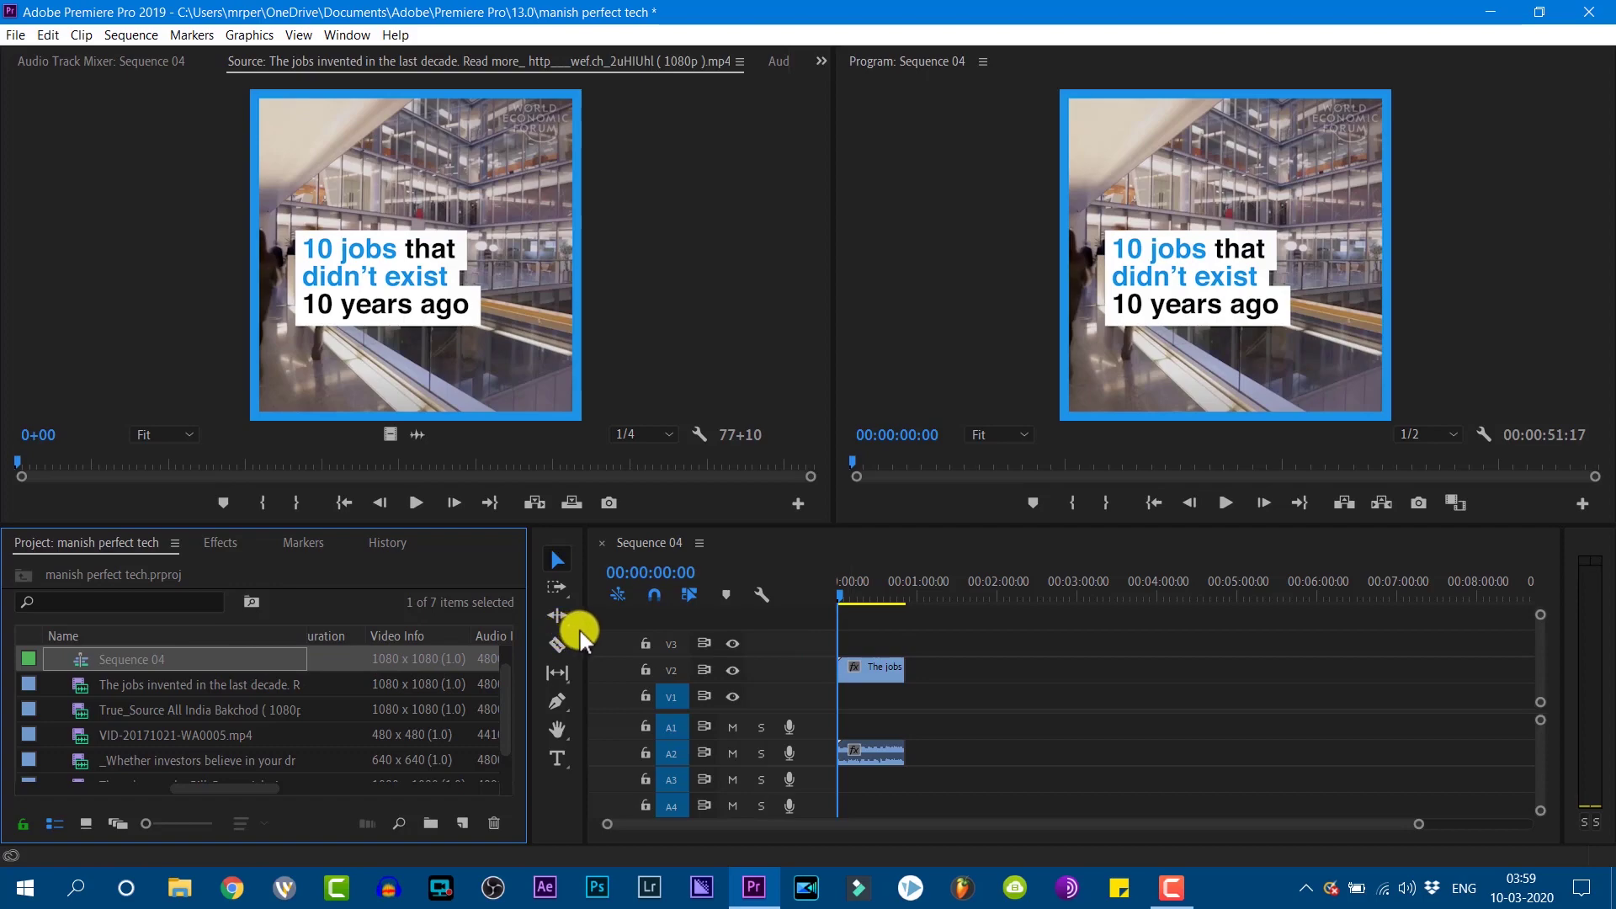
Step: Undo that and re-place the jobs clip on V1/A1, keeping the 1920x1080 sequence settings
key("ctrl+z")
key("ctrl+z")
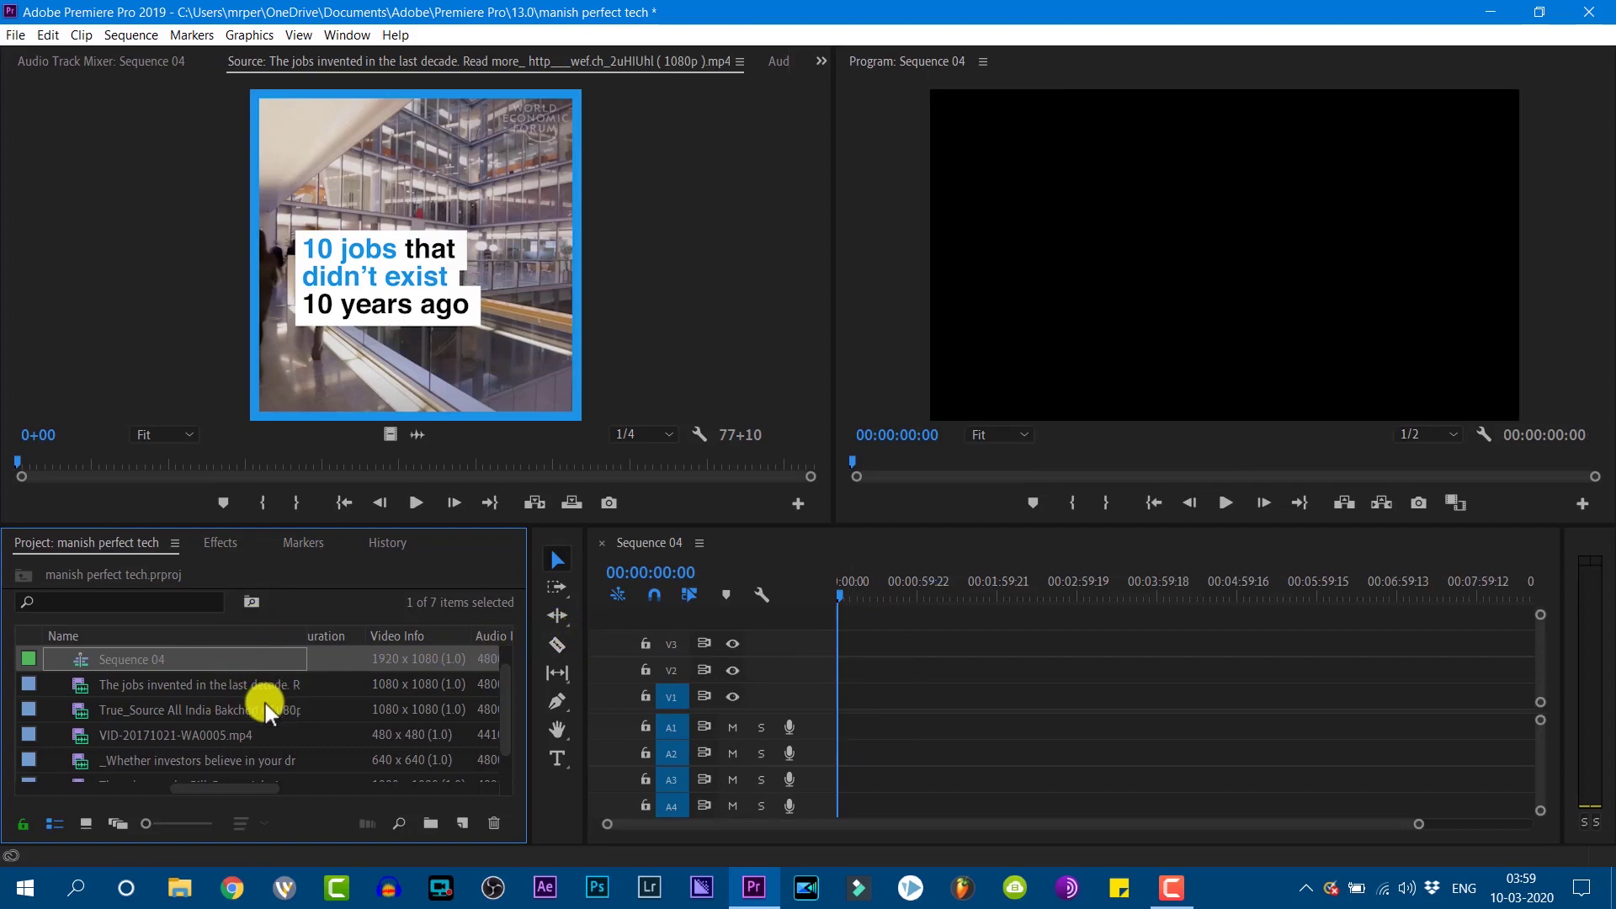
left_click_drag(382, 341, 835, 696)
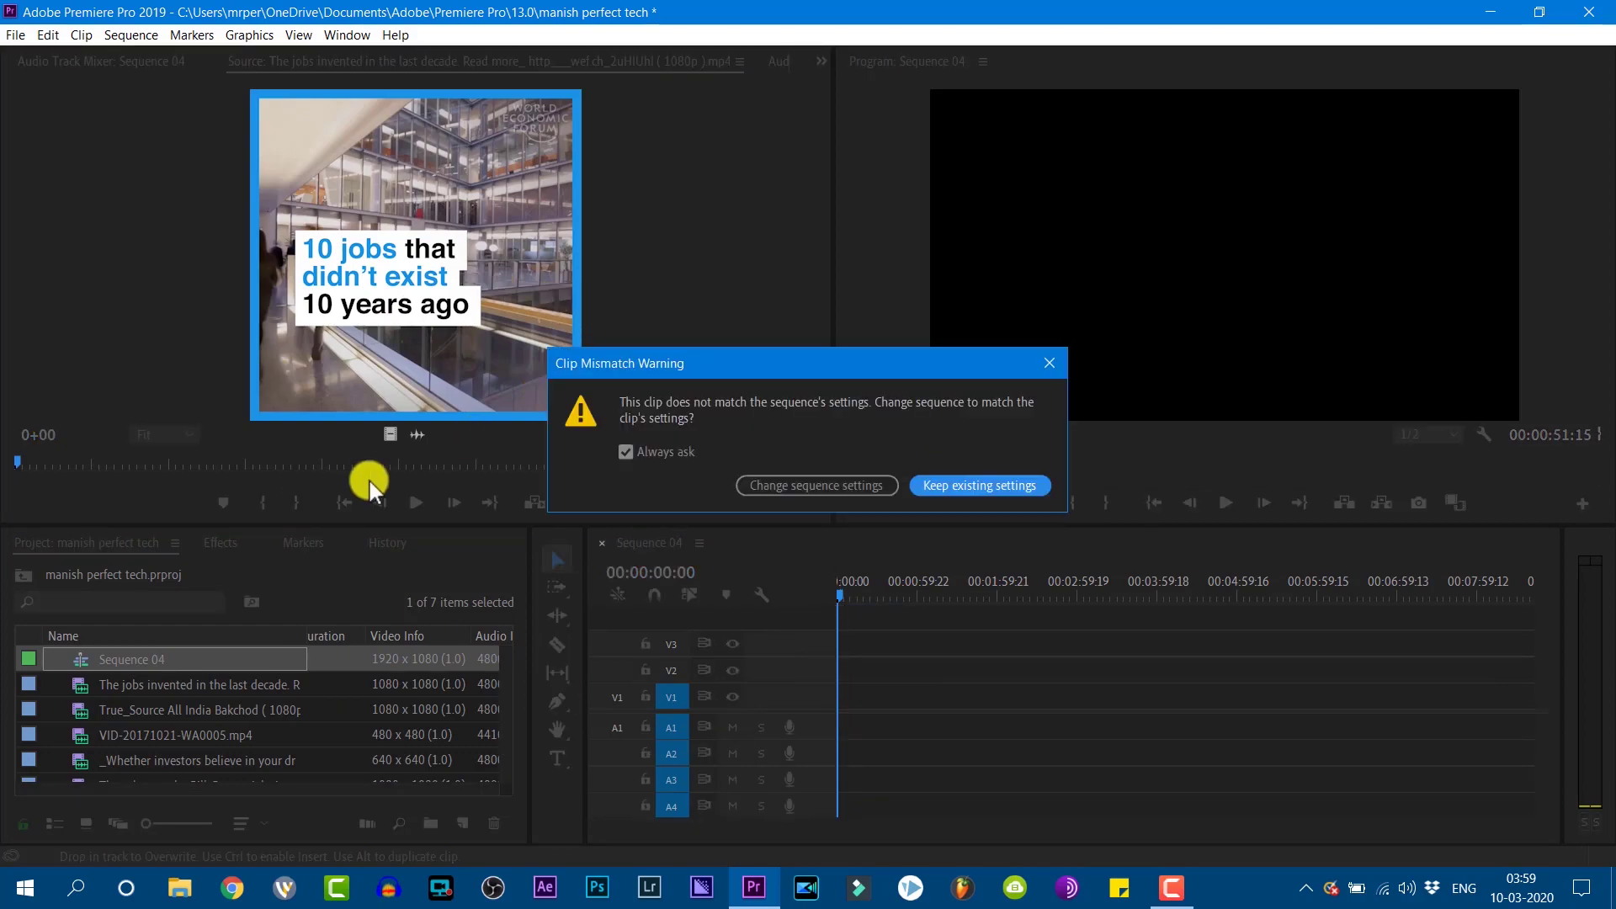
left_click(983, 486)
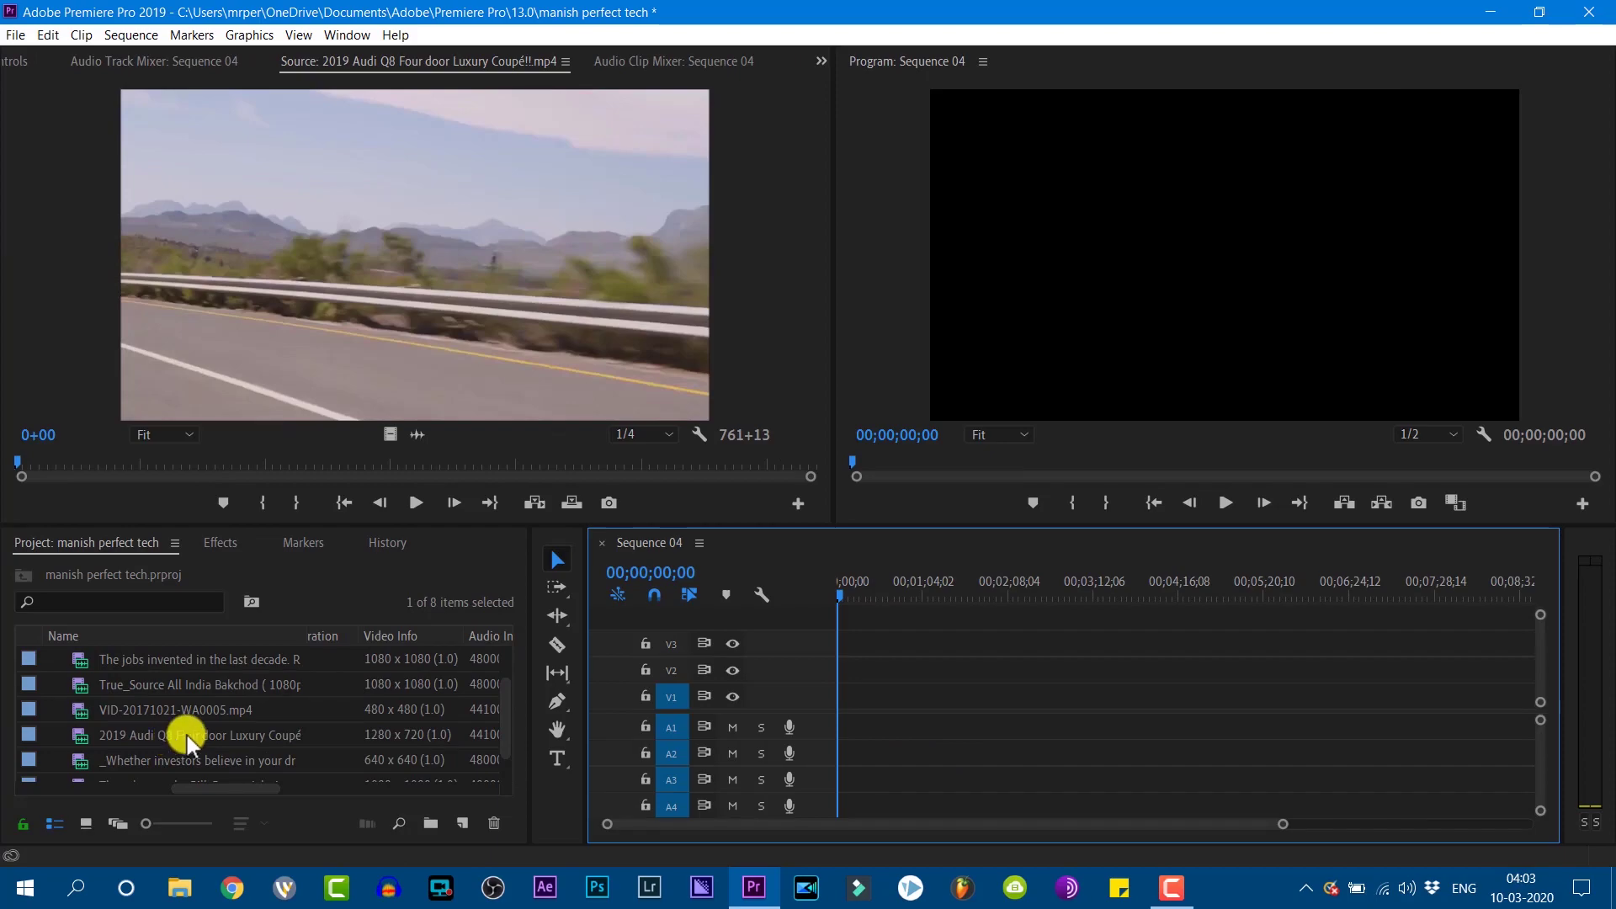
Step: Open Sequence 04's Sequence Settings and confirm them unchanged
scroll(187, 735, "down", 1)
scroll(153, 717, "up", 3)
right_click(133, 682)
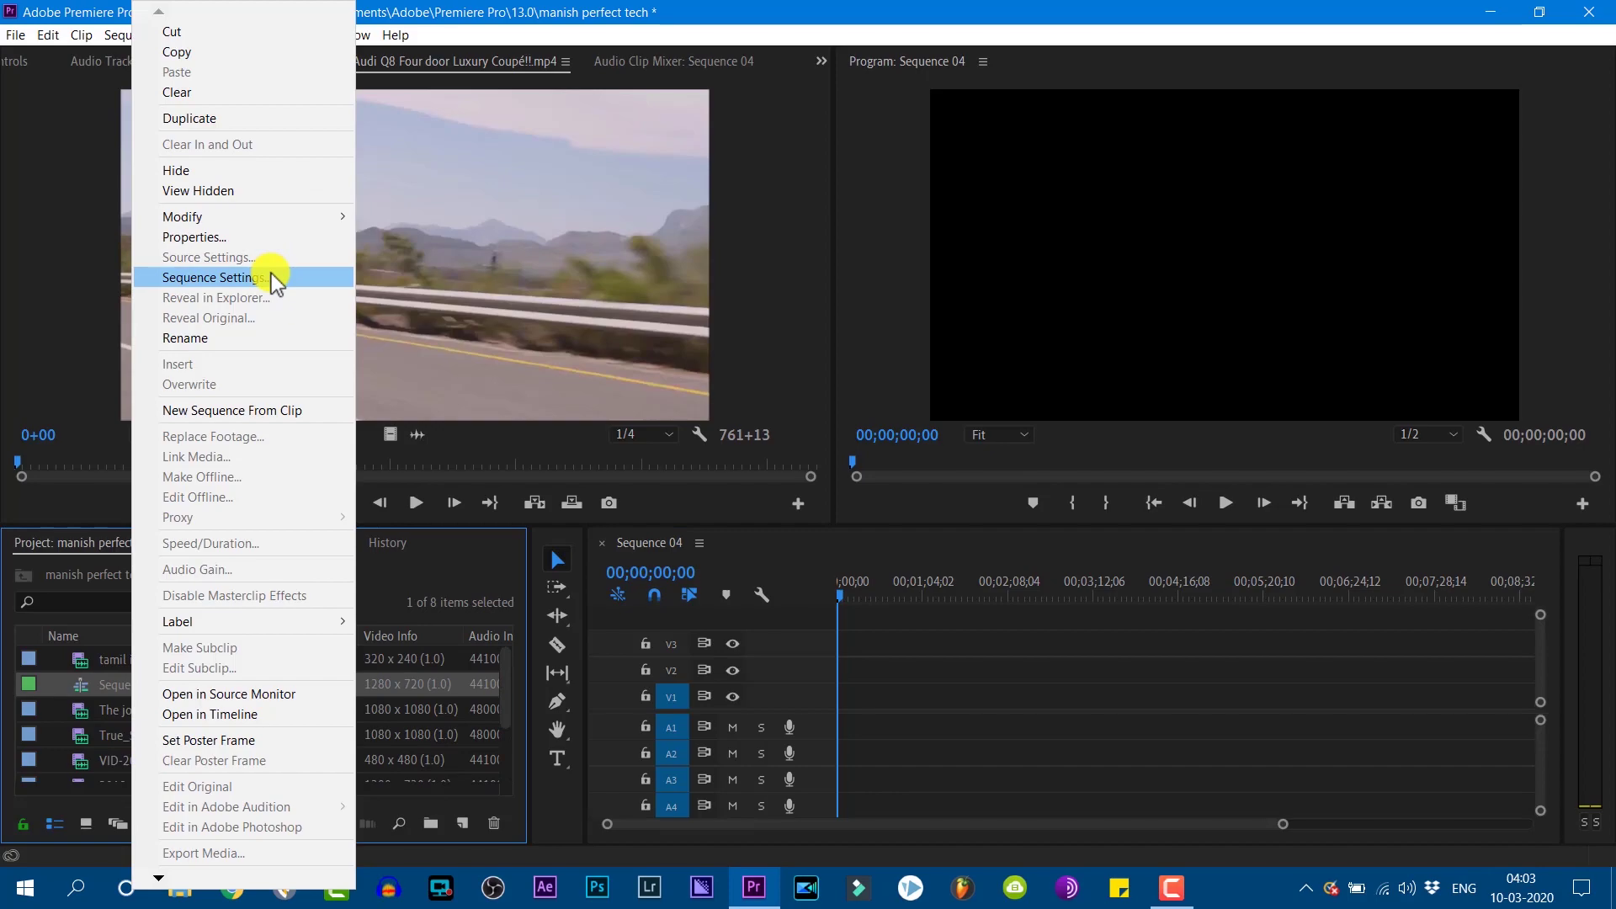
left_click(266, 276)
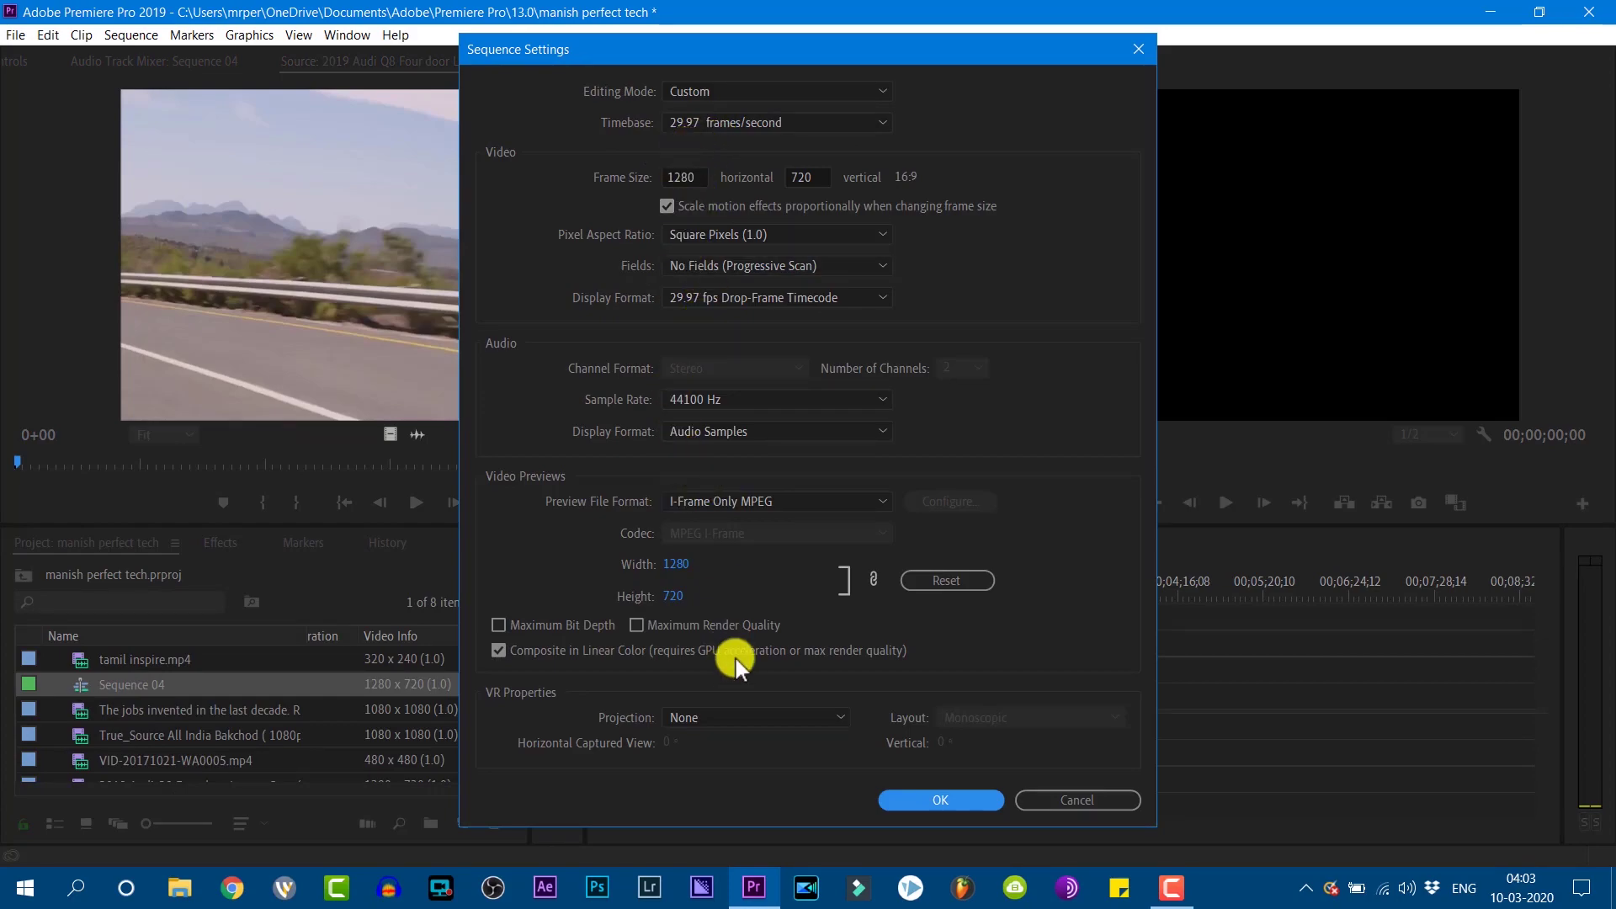
left_click(943, 800)
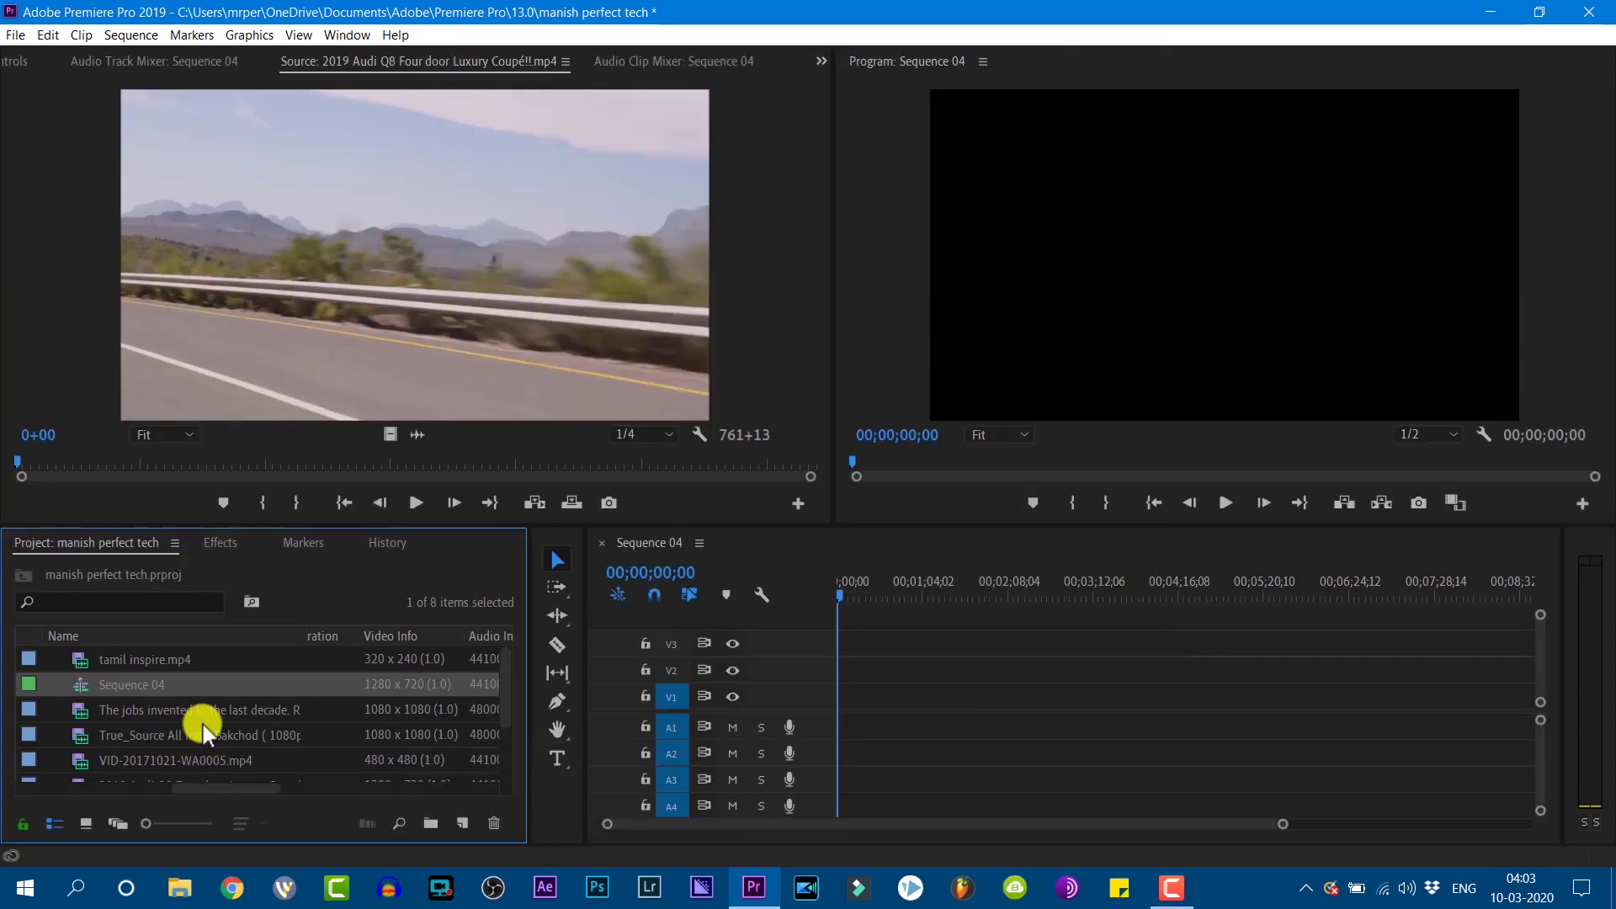
Step: Place the 2019 Audi Q8 clip on V1/A1 at the start of Sequence 04
scroll(202, 724, "down", 1)
left_click_drag(522, 342, 846, 704)
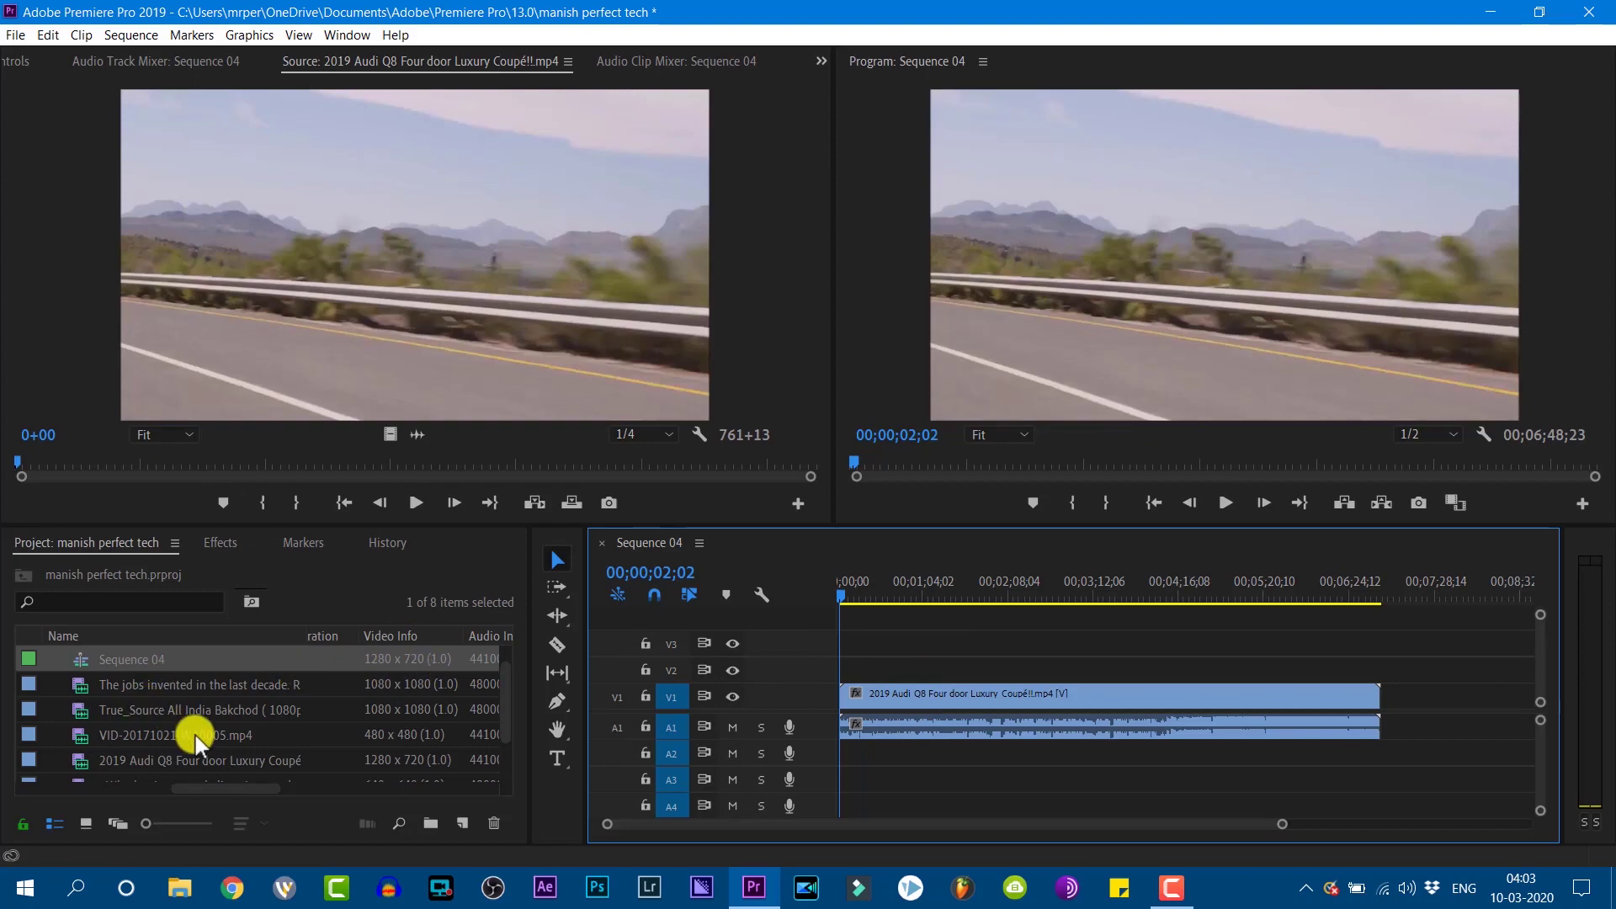
left_click(195, 759)
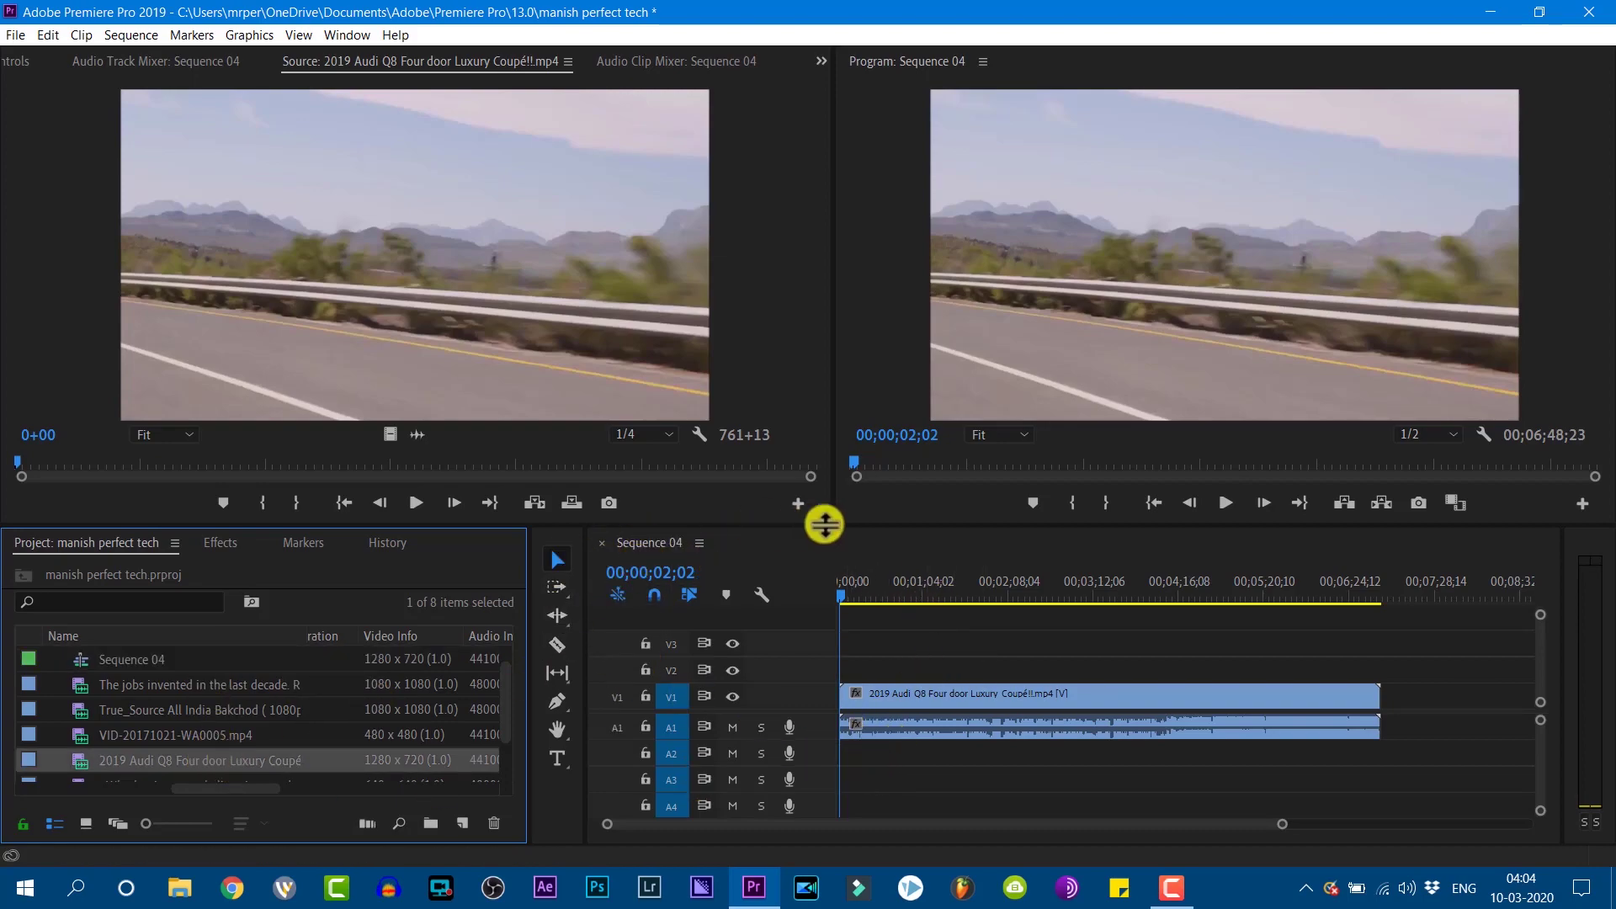
right_click(145, 664)
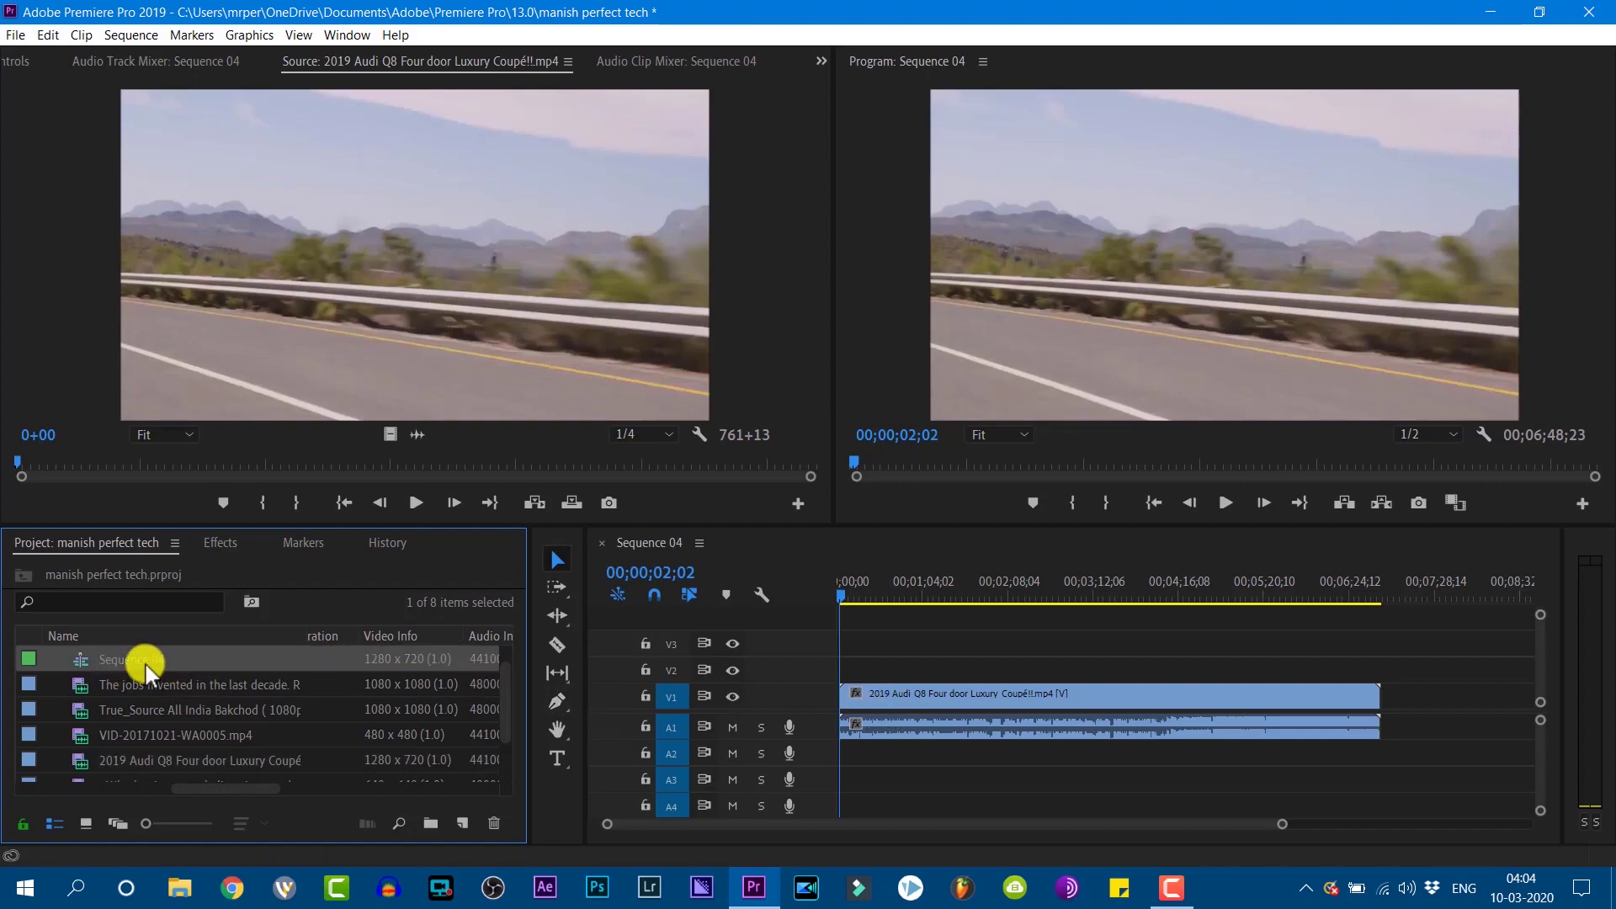
Step: Check Sequence 04's properties and change its timebase to 25.00 fps
left_click(319, 237)
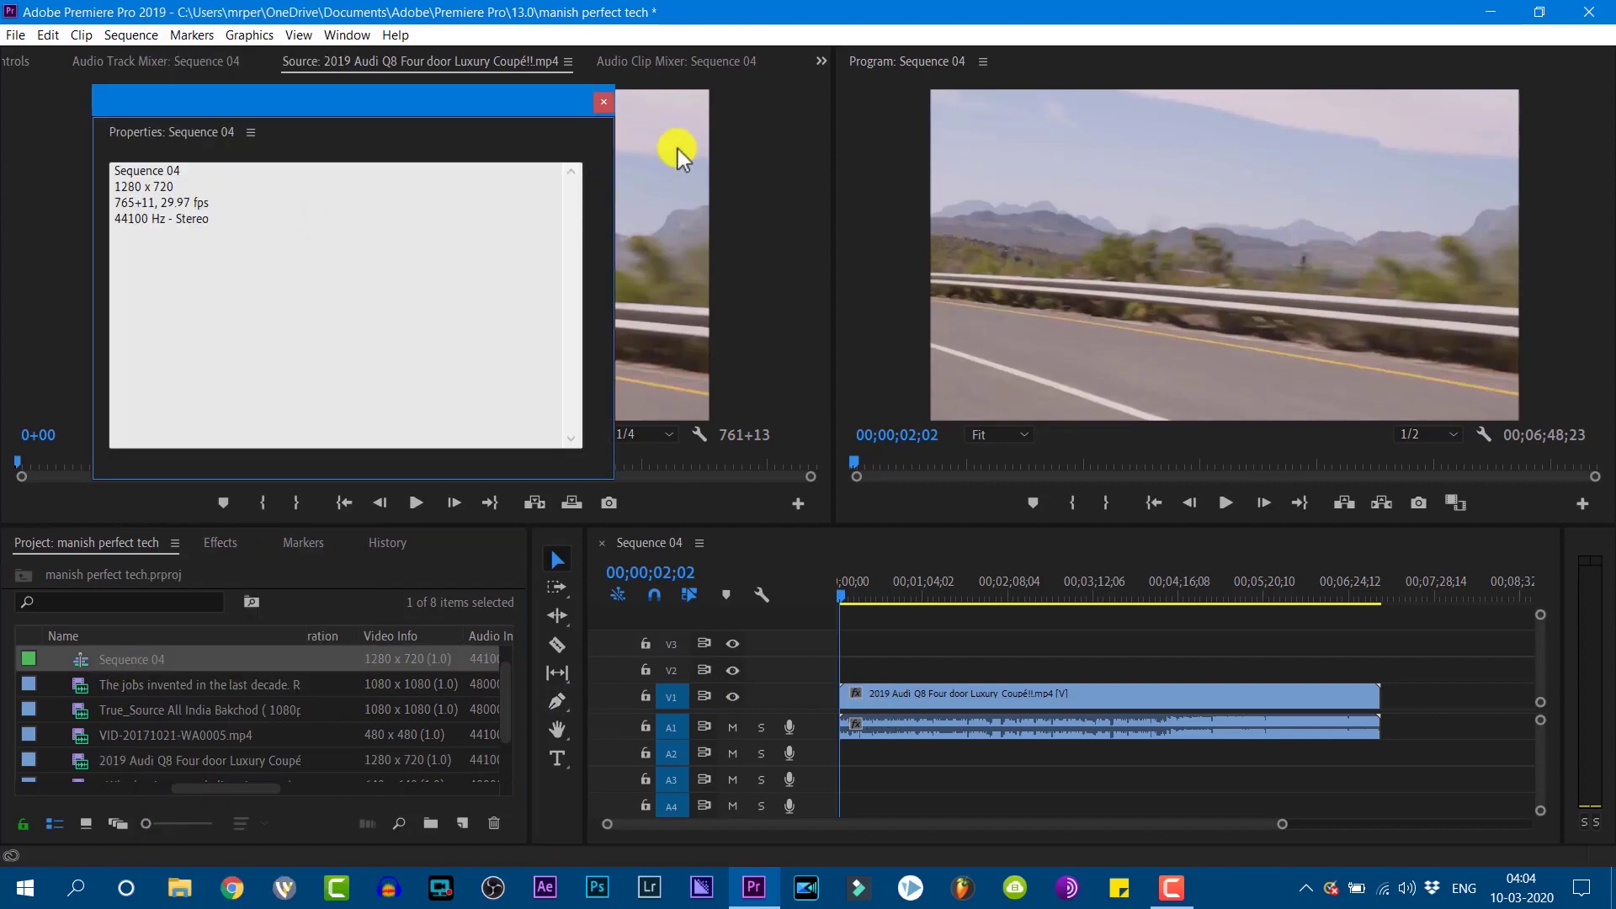
left_click(603, 102)
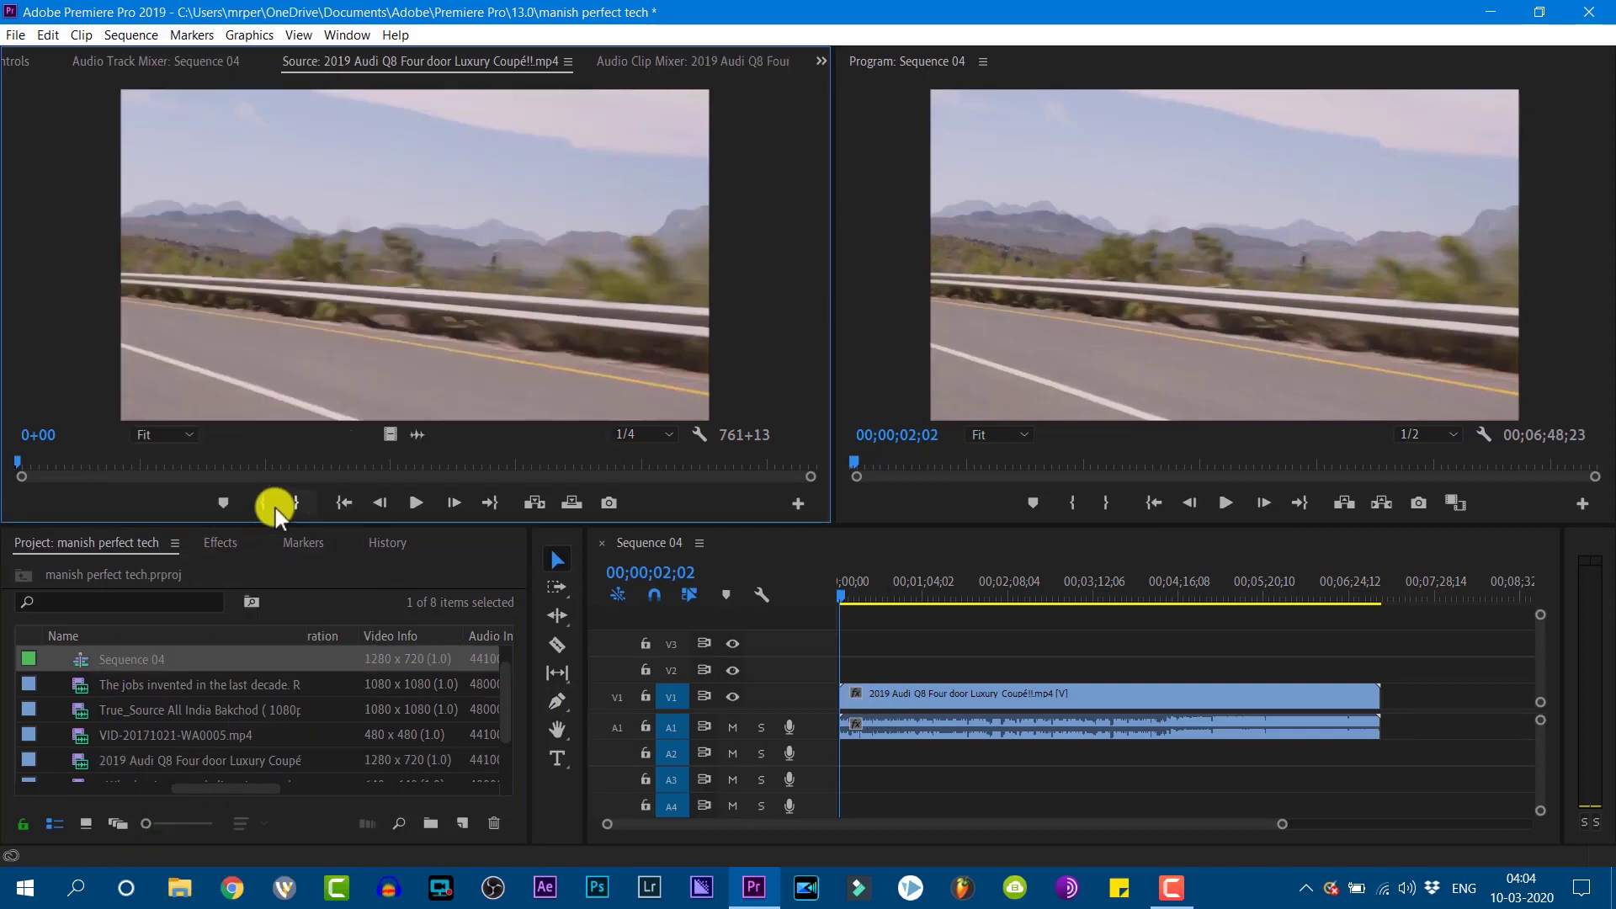
right_click(134, 662)
left_click(259, 277)
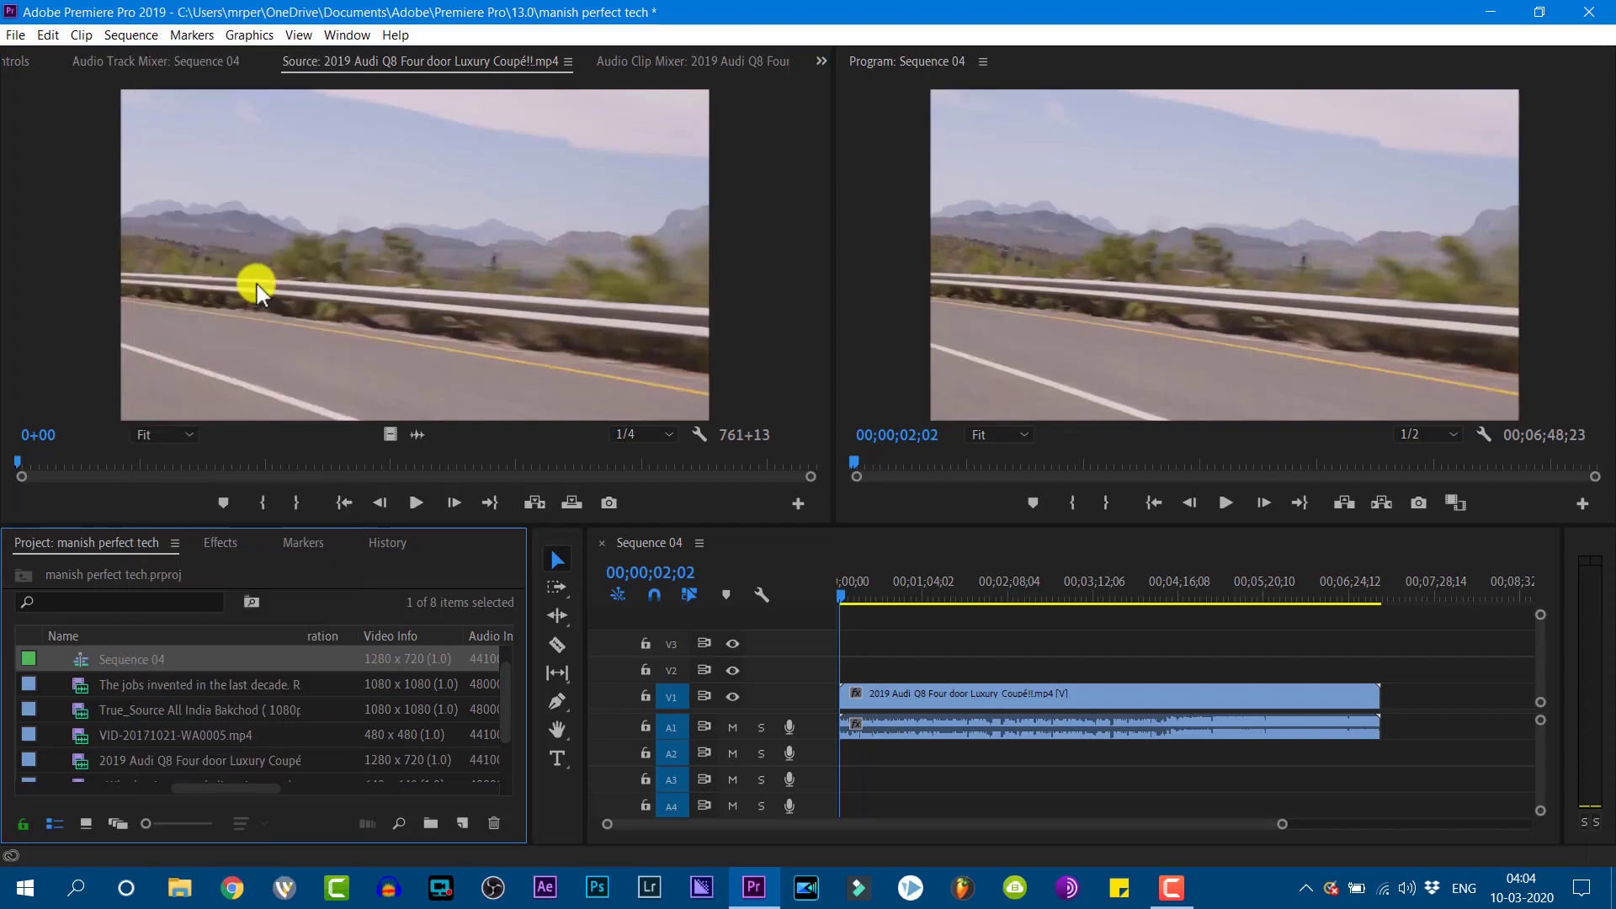
left_click(769, 118)
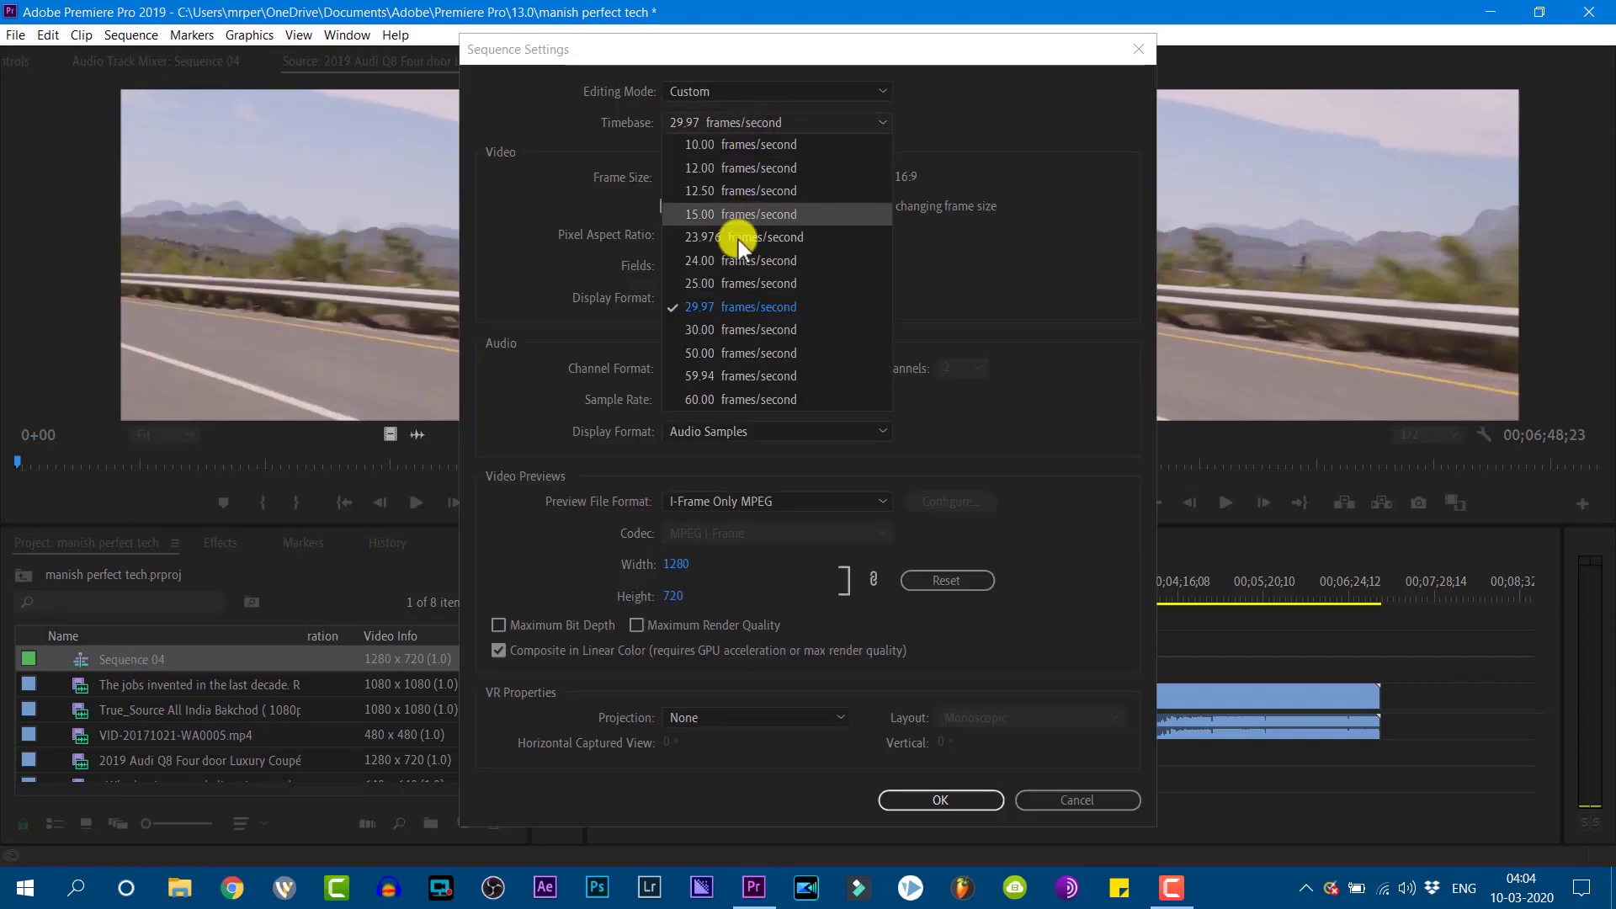
left_click(714, 284)
left_click(940, 802)
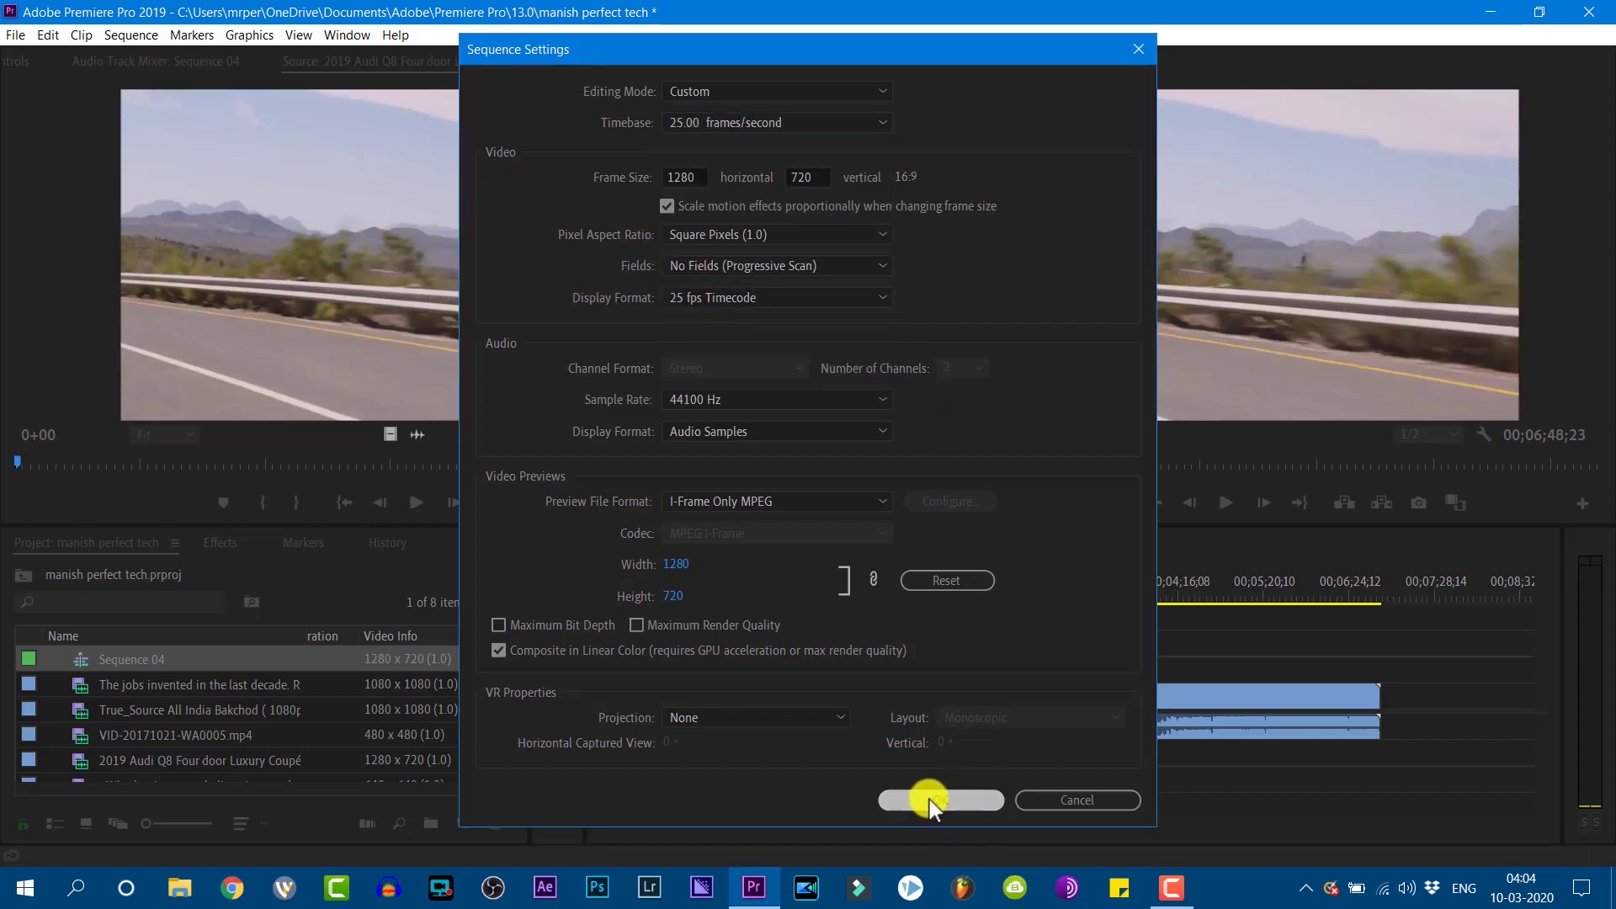
Step: Delete and re-drag the Audi clip onto V1/A1, changing the sequence to match it
left_click(880, 704)
key("Delete")
left_click(476, 269)
left_click_drag(476, 269, 860, 728)
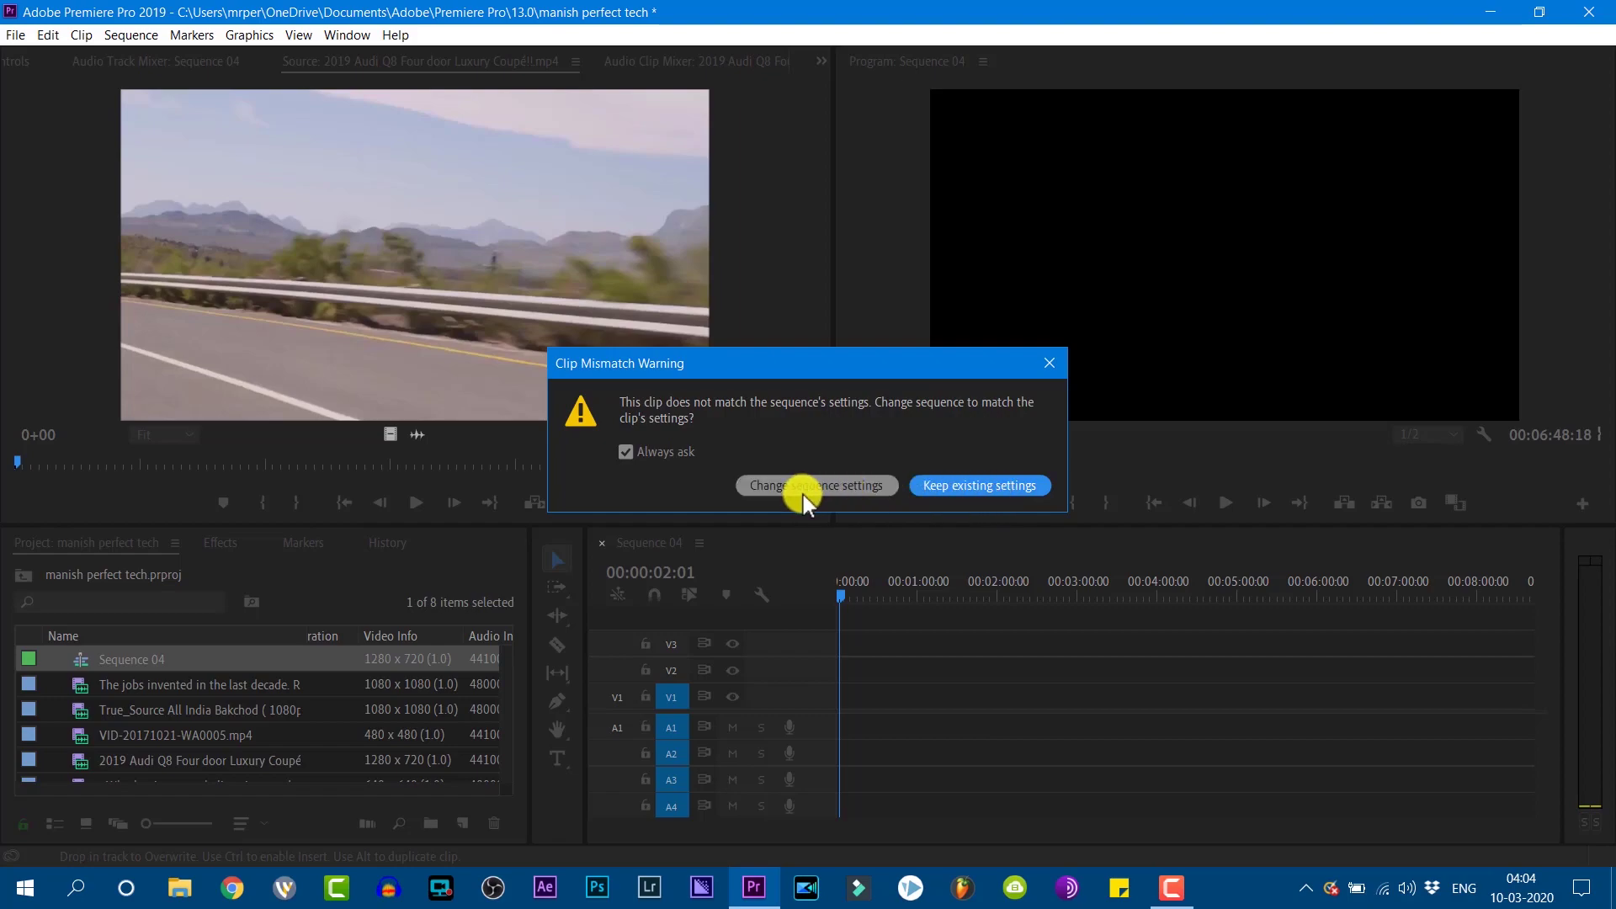
left_click(936, 485)
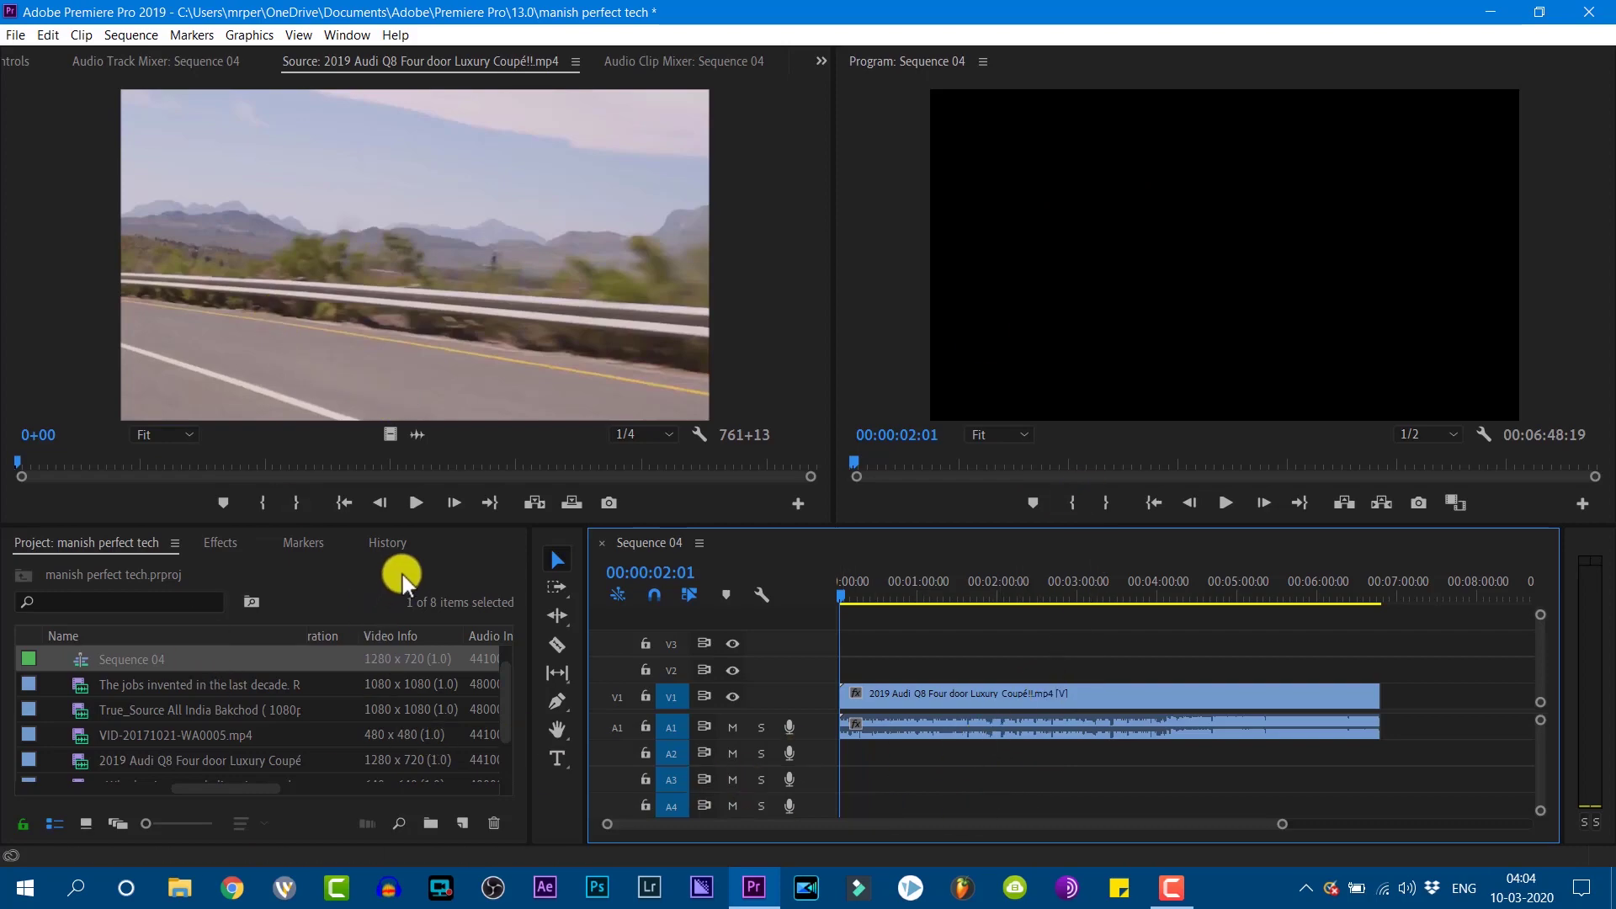
Step: Export Sequence 04.mp4 as H.264 with Match Source - High bitrate at 1280x720, 25 fps
left_click(17, 34)
mouse_move(128, 568)
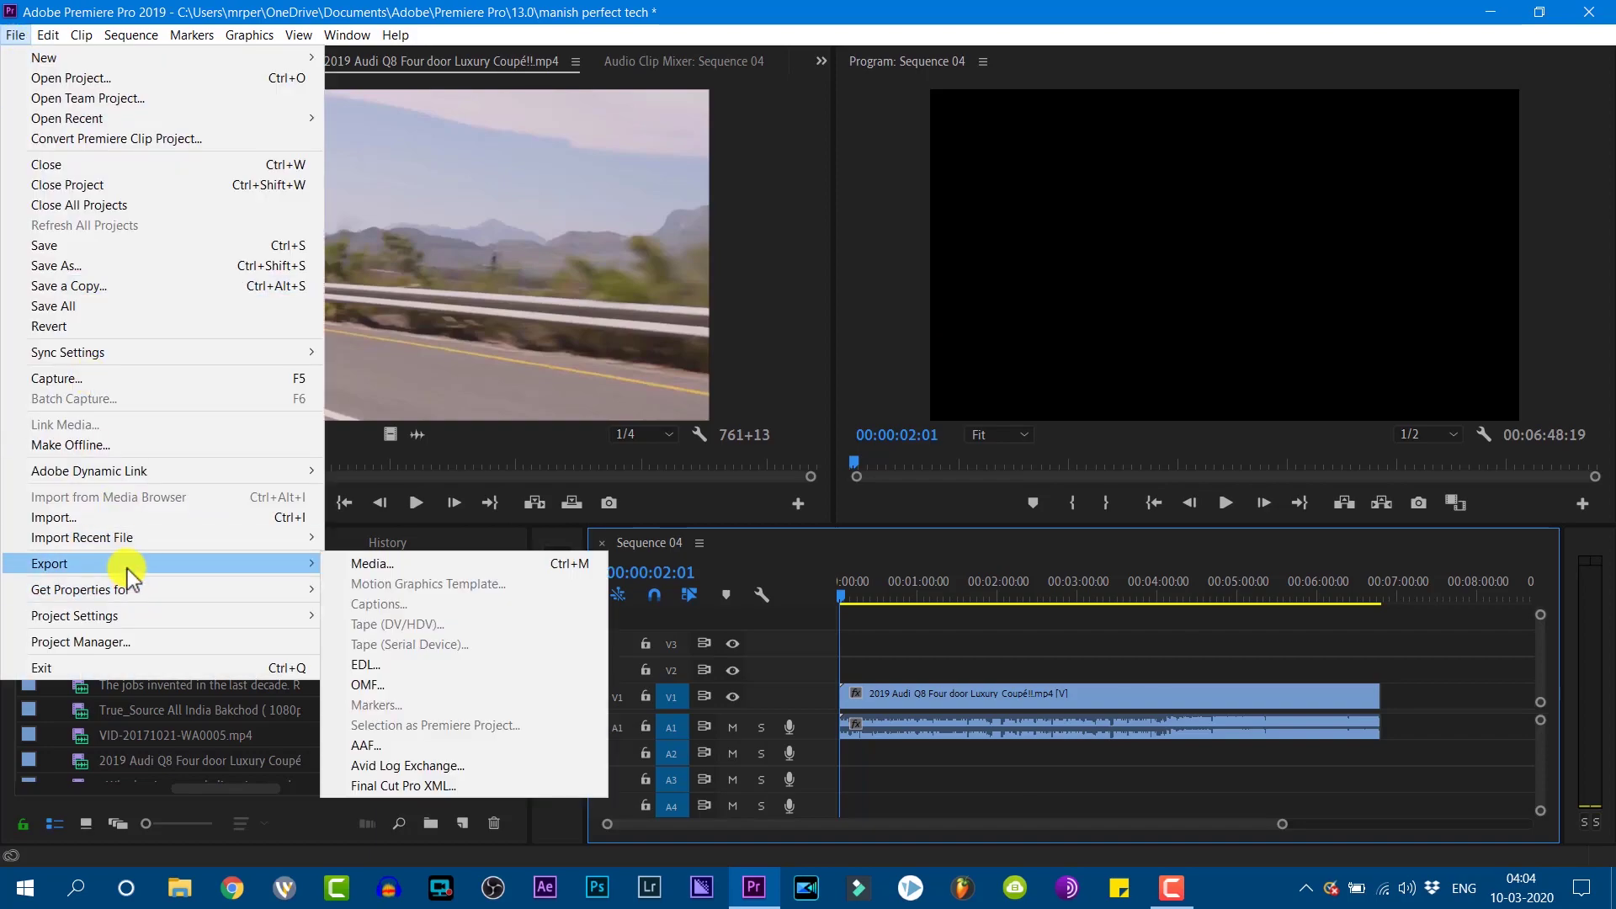
left_click(390, 567)
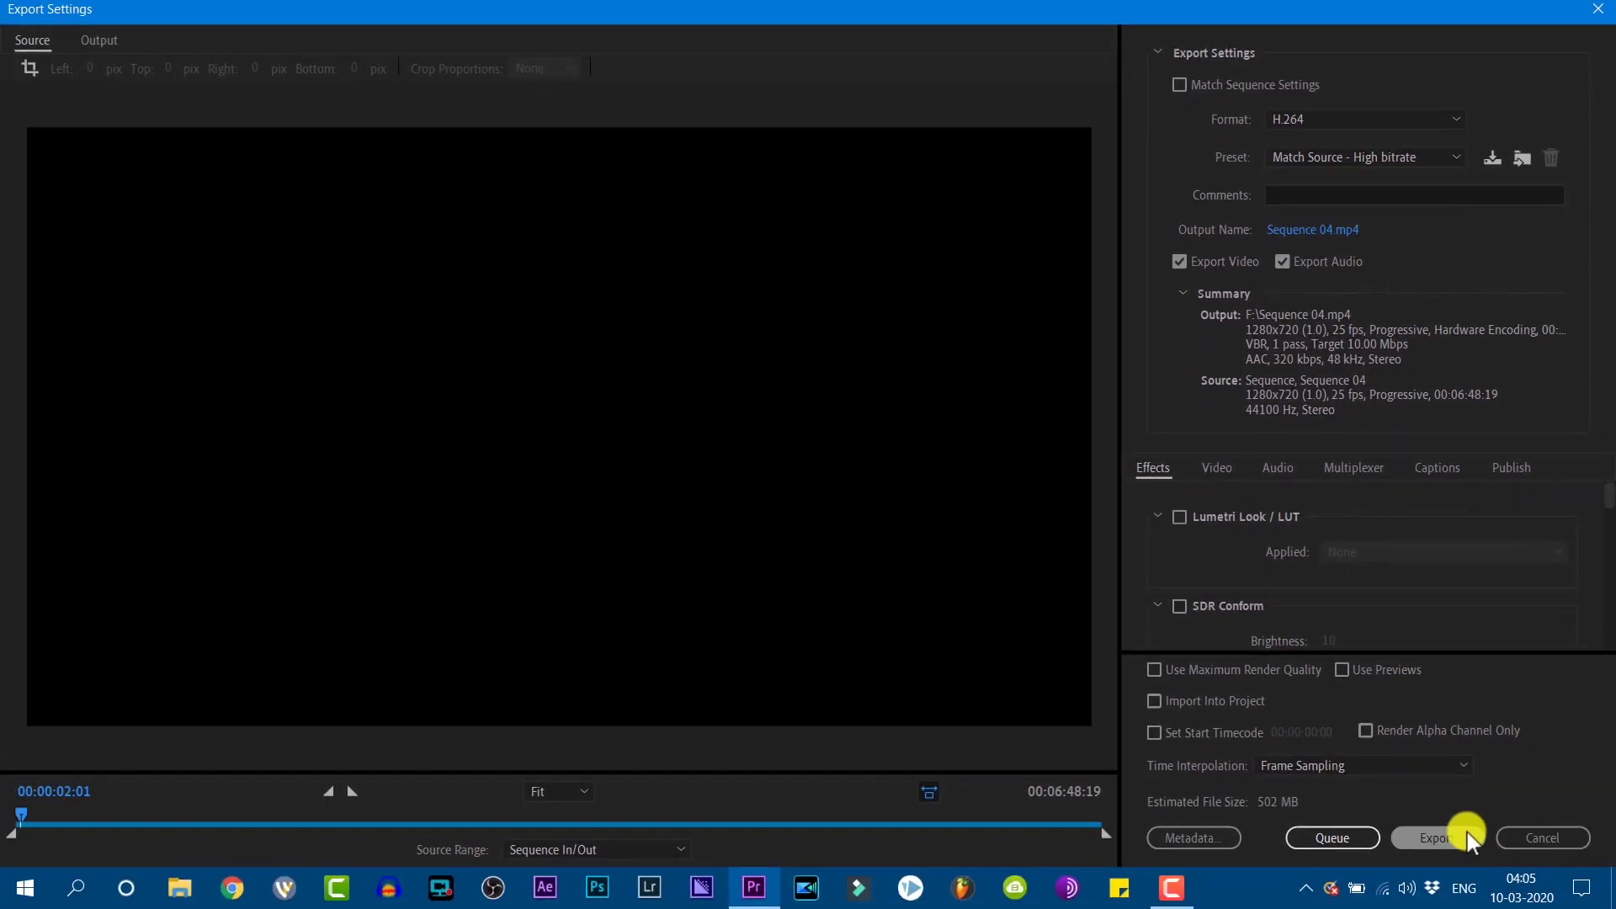
left_click(1525, 831)
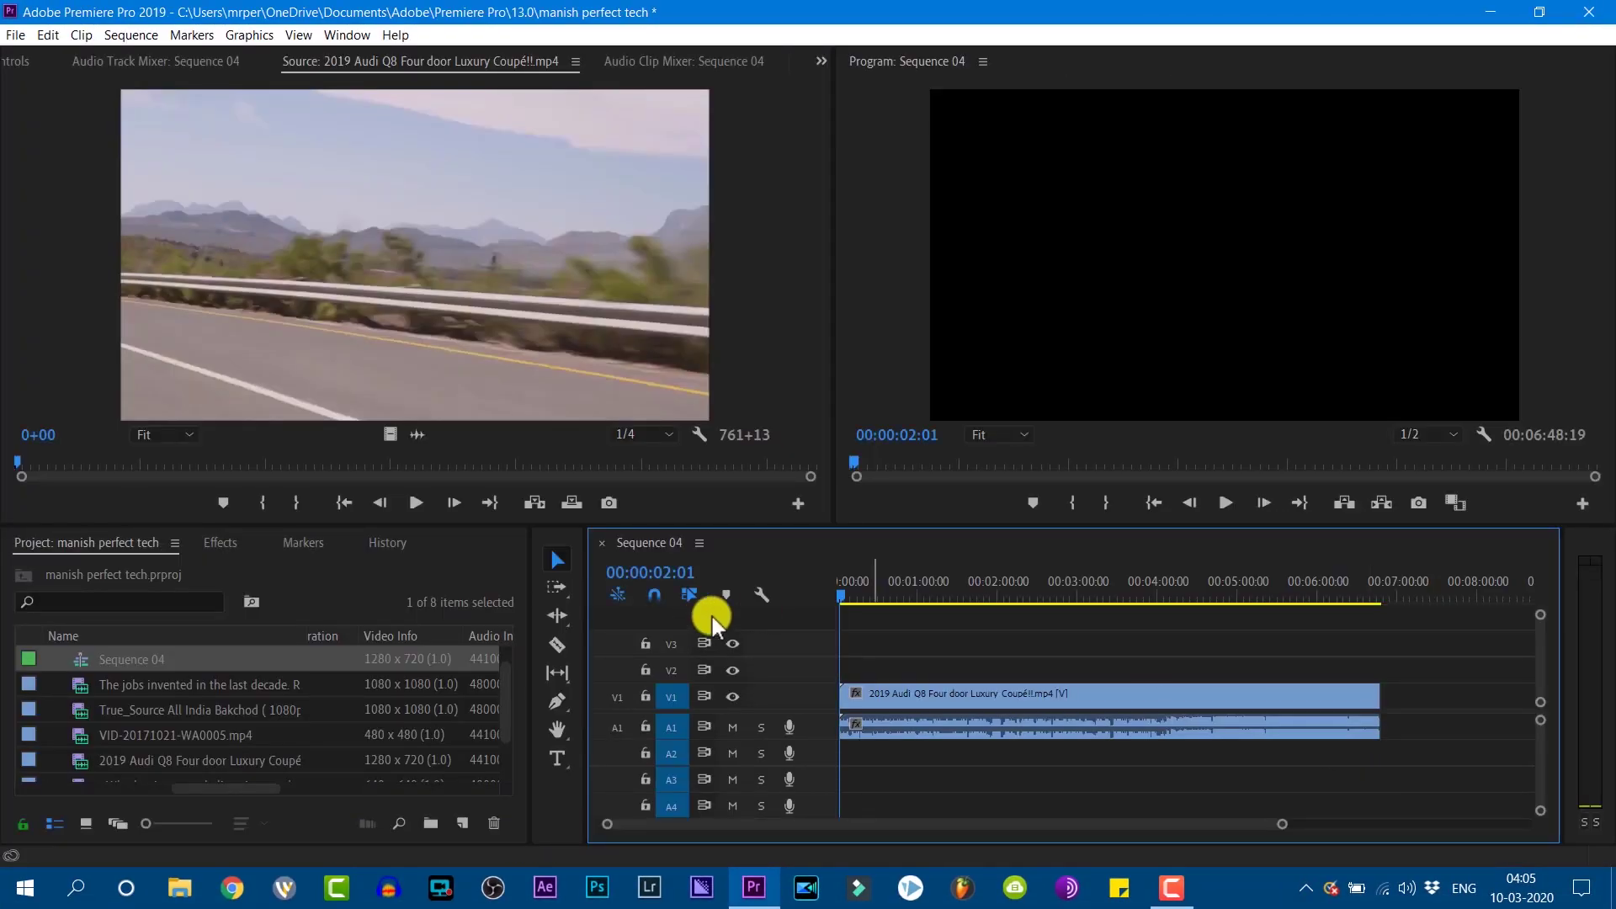